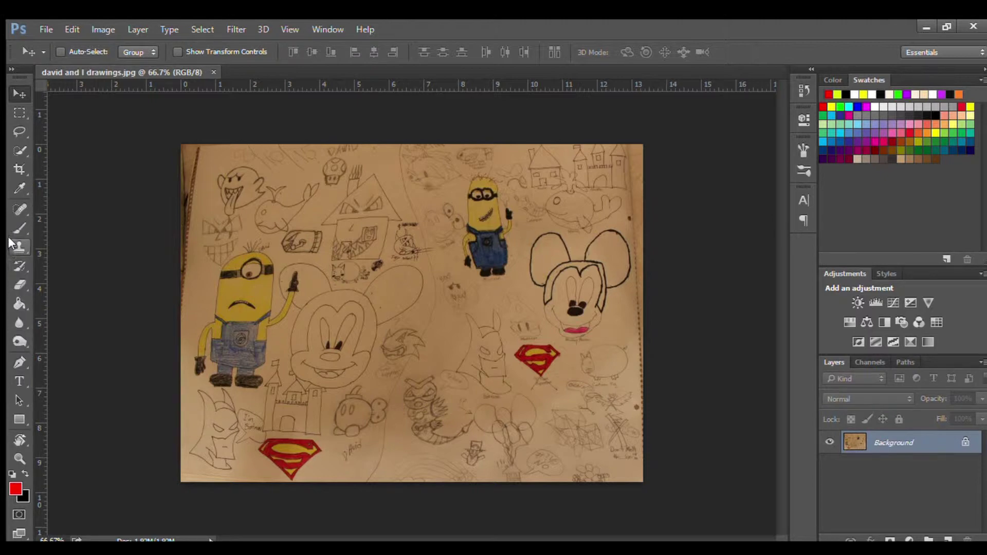
# Step: Circle the Boo drawing in red with the brush, then undo the circle
pyautogui.click(19, 228)
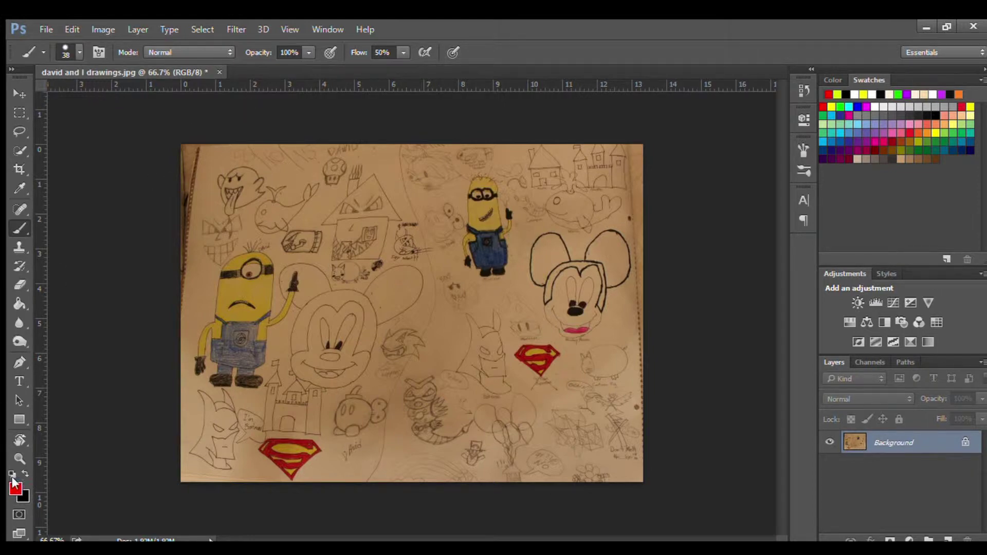
pyautogui.press('i')
pyautogui.press('b')
pyautogui.moveTo(234, 166)
pyautogui.mouseDown()
pyautogui.moveTo(212, 171)
pyautogui.moveTo(215, 150)
pyautogui.mouseUp()
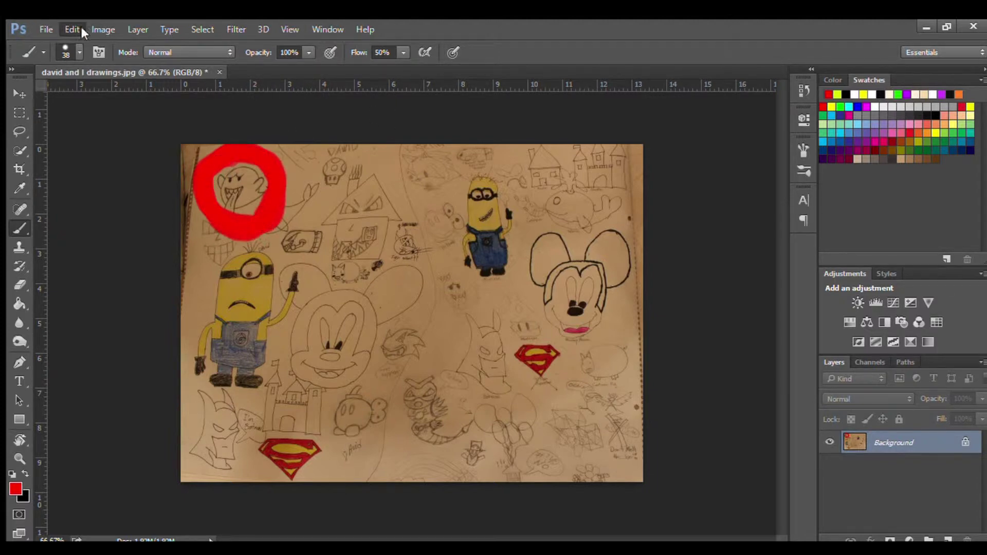
pyautogui.hotkey('ctrl', 'z')
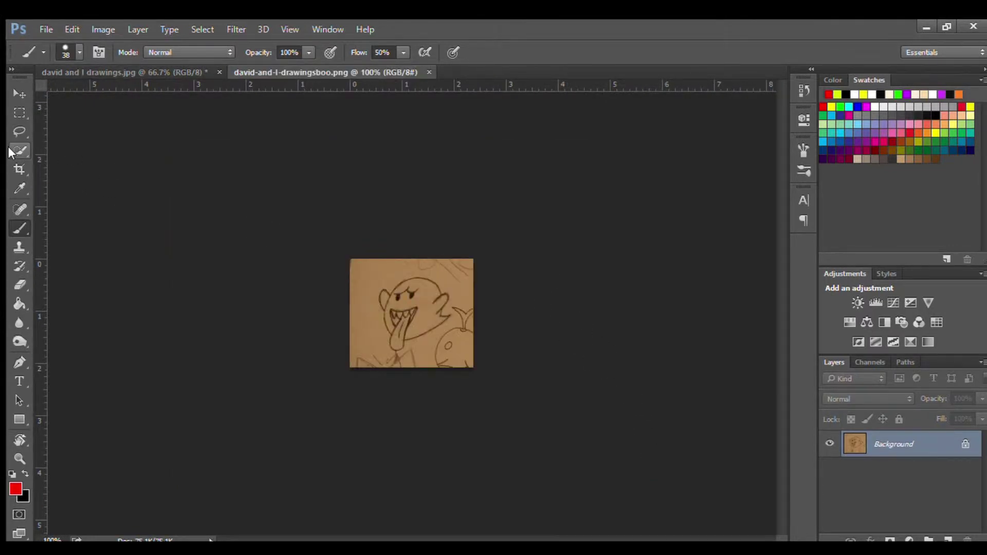
# Step: Magnify the Boo drawing to 400% with the Zoom tool
pyautogui.click(9, 148)
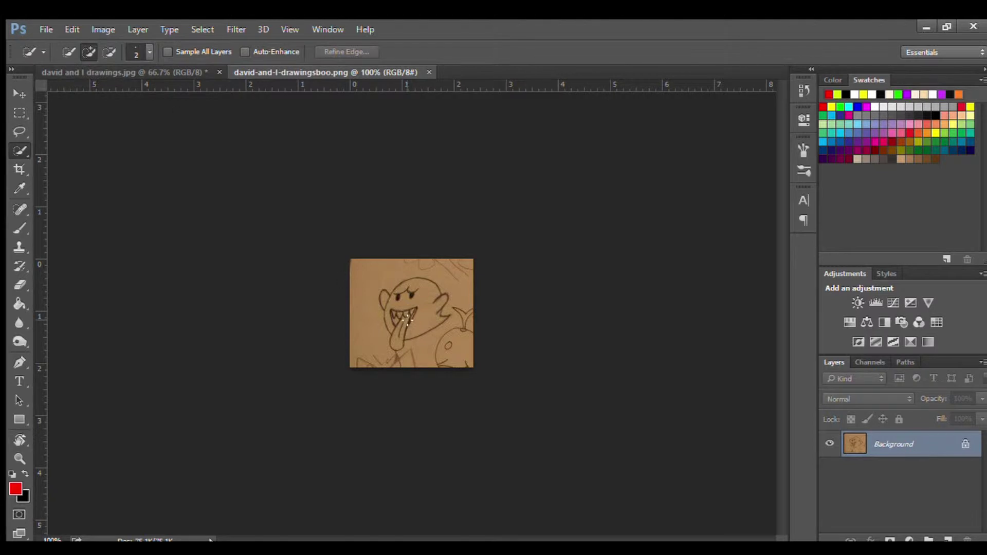
pyautogui.click(11, 457)
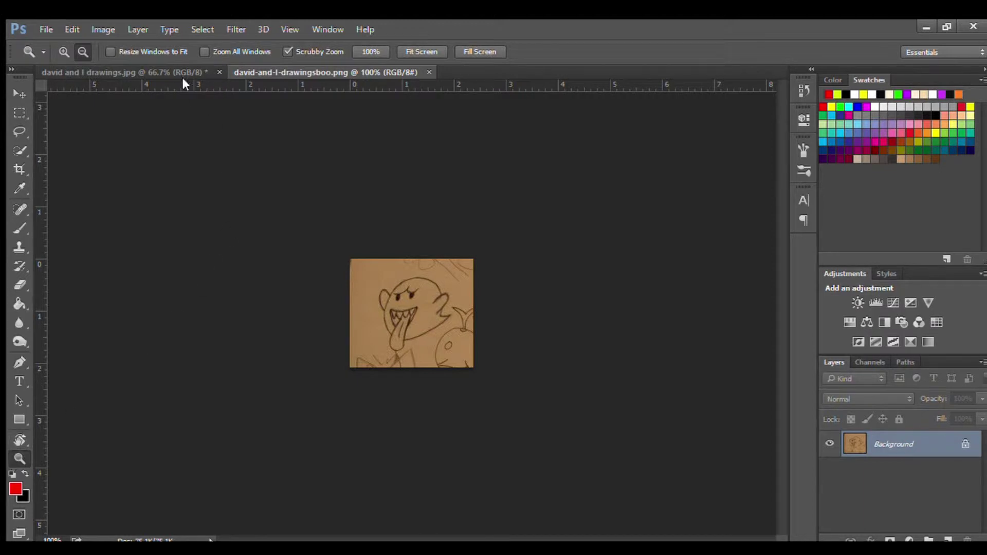
pyautogui.click(431, 325)
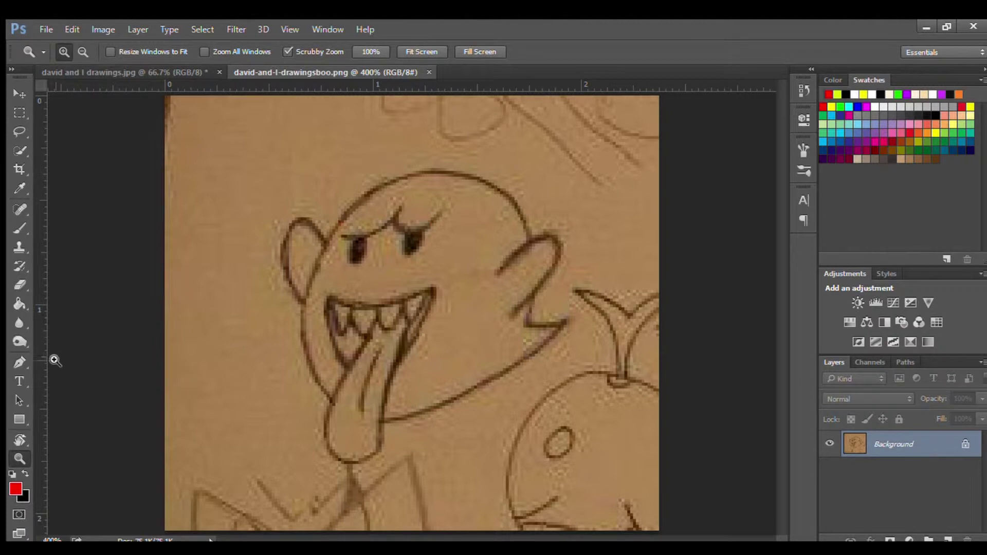
# Step: Quick-select Boo's head, body, tongue and left ear, then return to the full drawings sheet
pyautogui.click(20, 151)
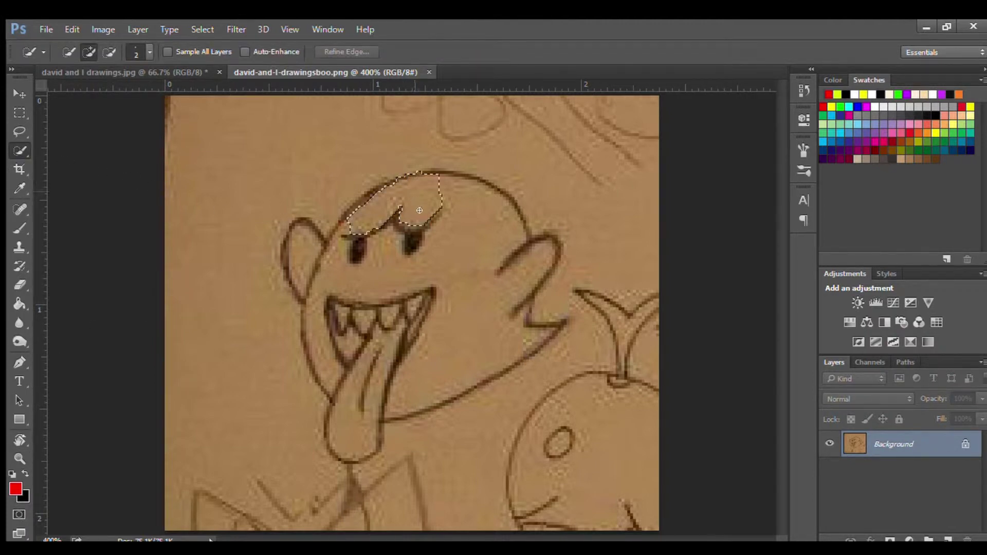
pyautogui.moveTo(411, 176)
pyautogui.mouseDown()
pyautogui.moveTo(542, 327)
pyautogui.moveTo(554, 325)
pyautogui.mouseUp()
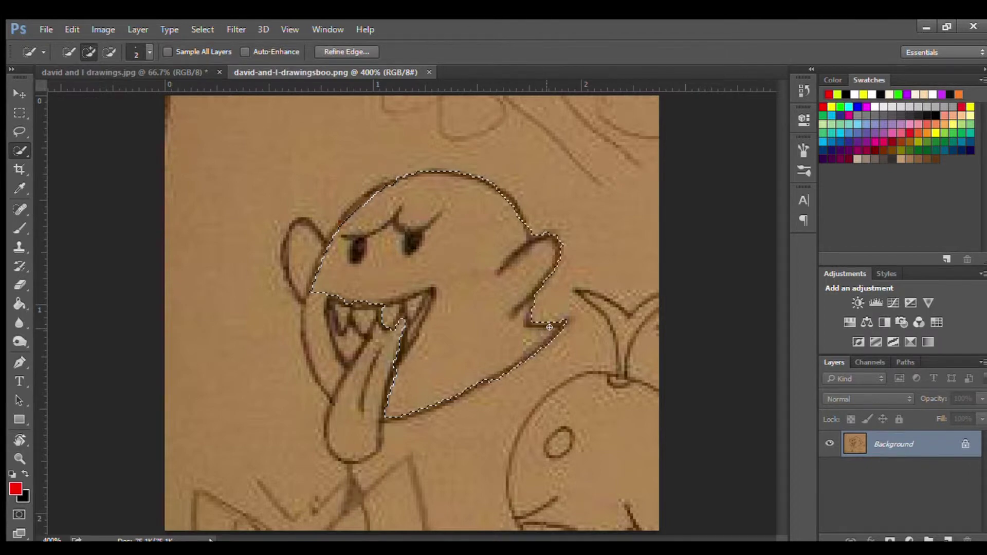
pyautogui.moveTo(361, 371); pyautogui.dragTo(329, 420)
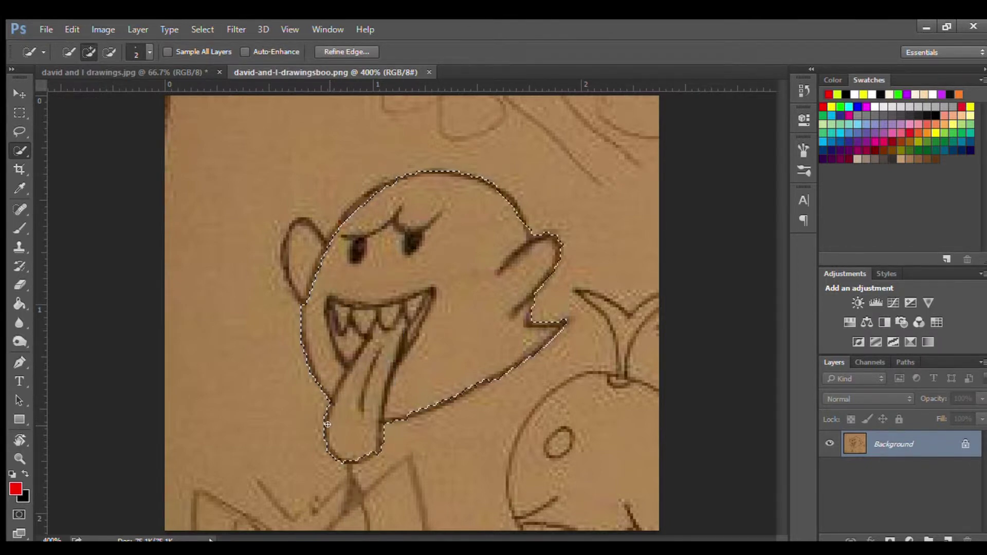
pyautogui.moveTo(329, 420); pyautogui.dragTo(366, 455)
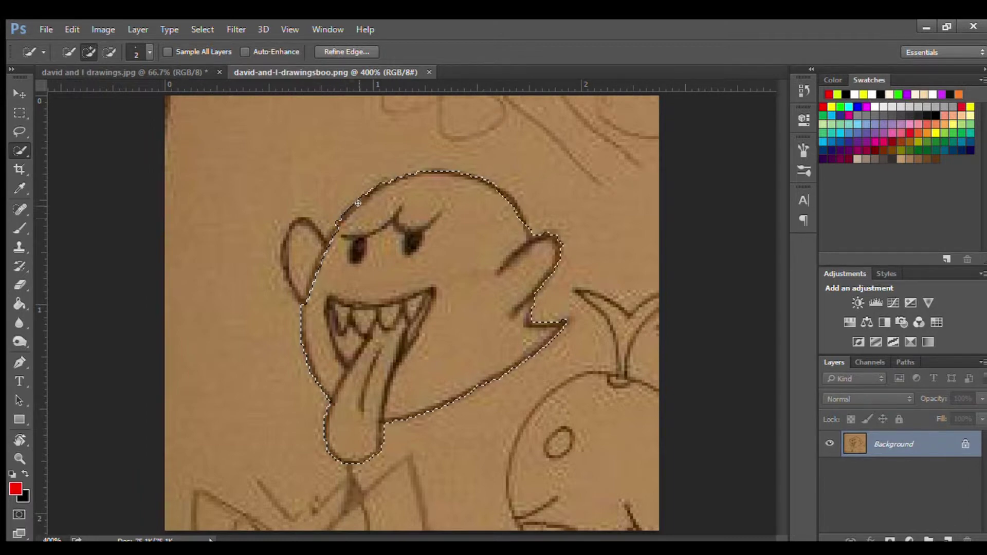
pyautogui.moveTo(337, 222); pyautogui.dragTo(306, 257)
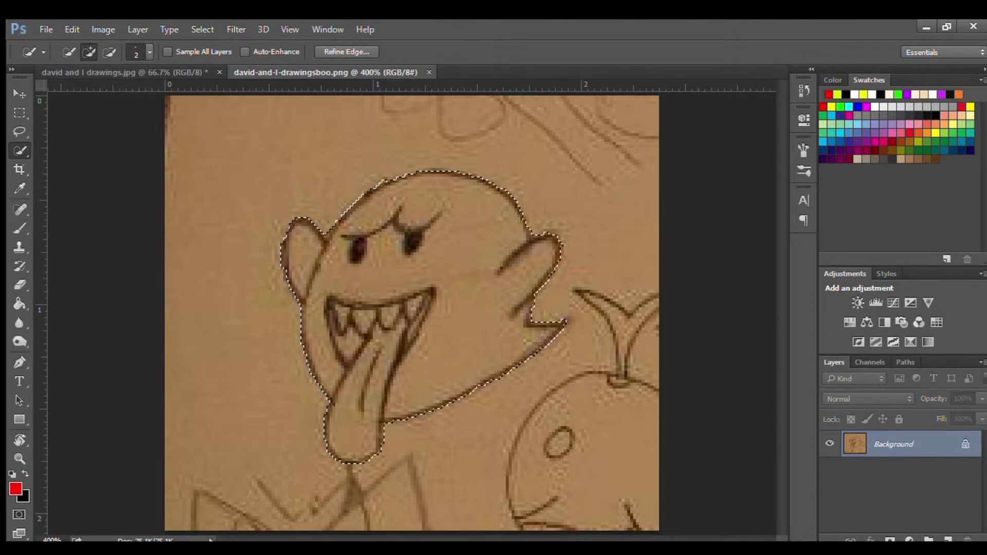
pyautogui.click(109, 73)
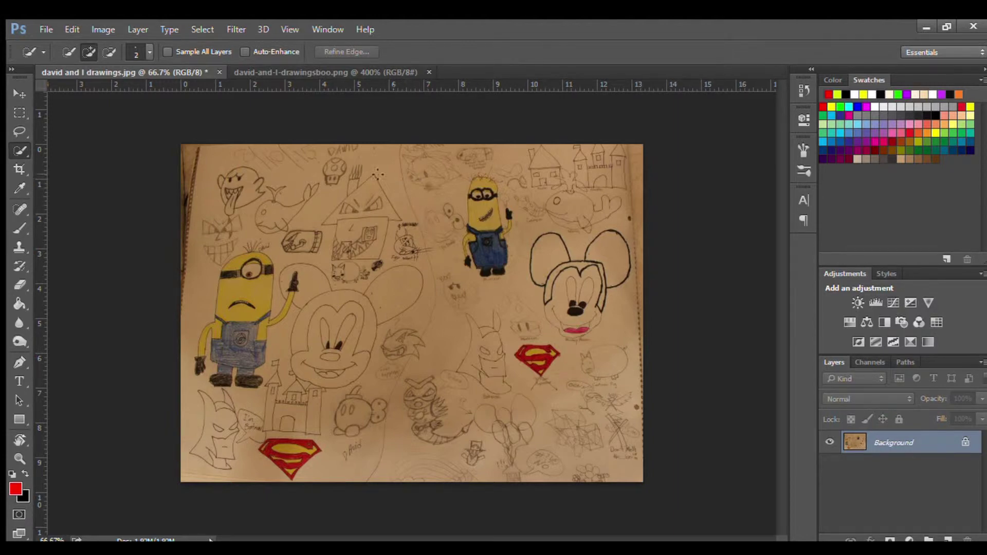
# Step: Switch between the document tabs, ending on david-and-I-drawingsboo.png with its selection
pyautogui.click(253, 68)
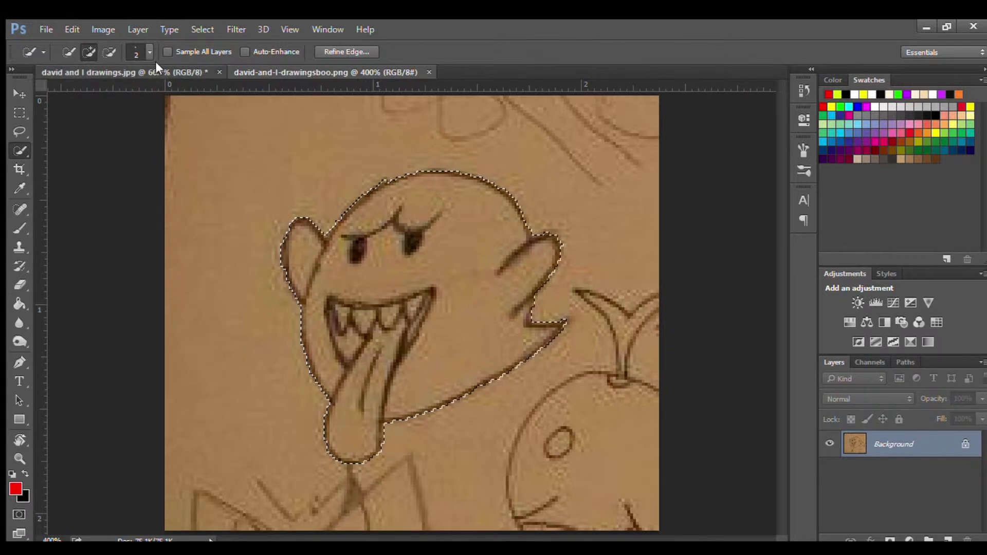
pyautogui.click(156, 67)
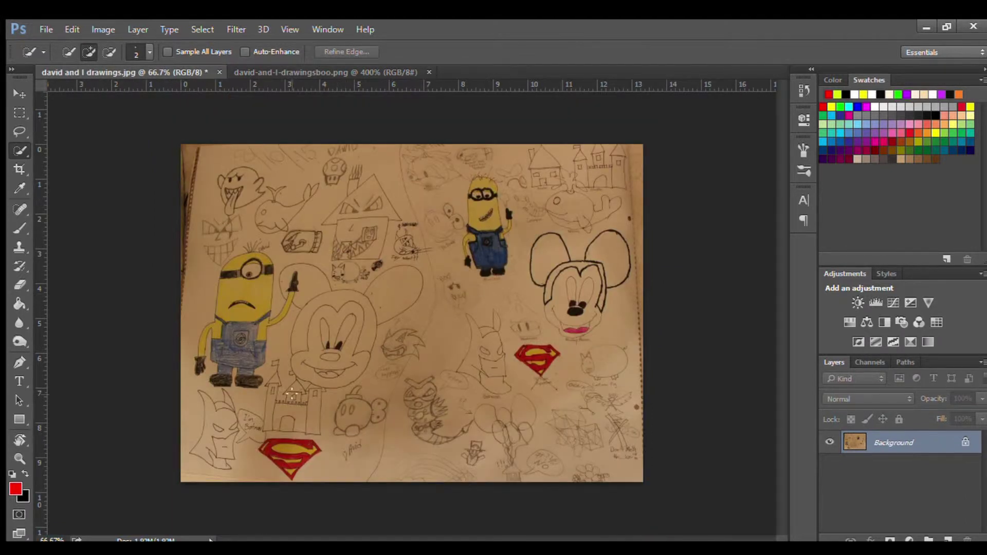
pyautogui.click(302, 70)
pyautogui.click(149, 65)
pyautogui.click(310, 63)
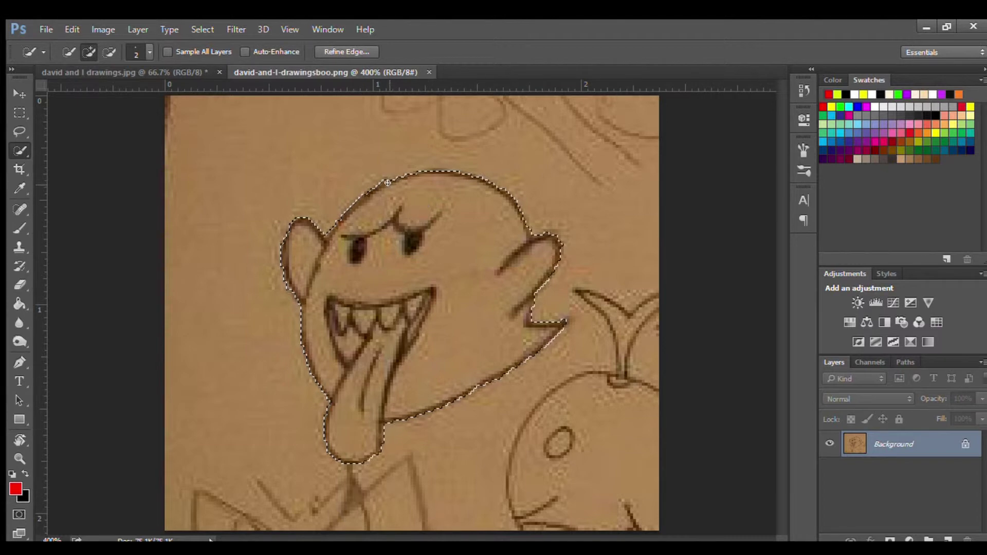
# Step: Add a layer mask from the Boo selection and review its edge in Refine Mask
pyautogui.click(890, 539)
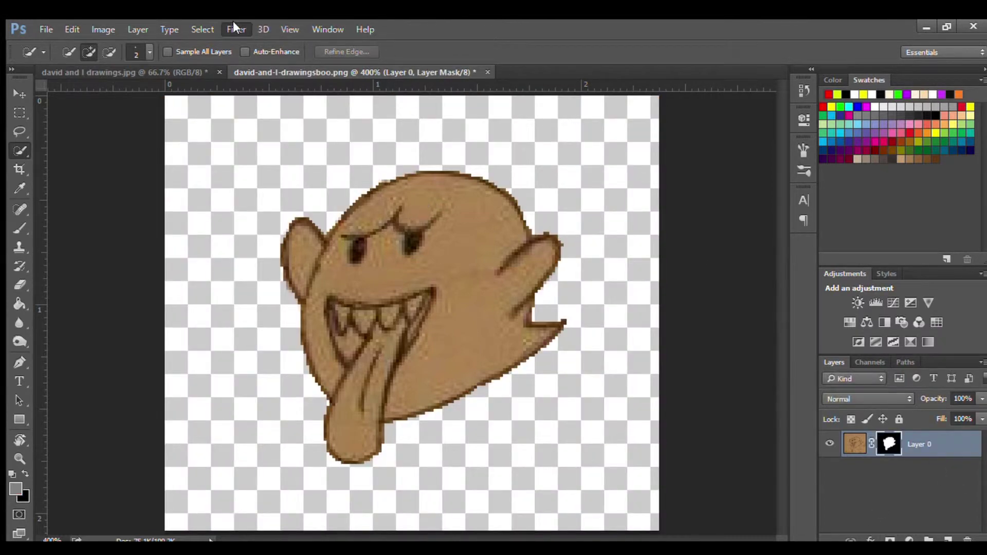
pyautogui.hotkey('ctrl', 'alt', 'r')
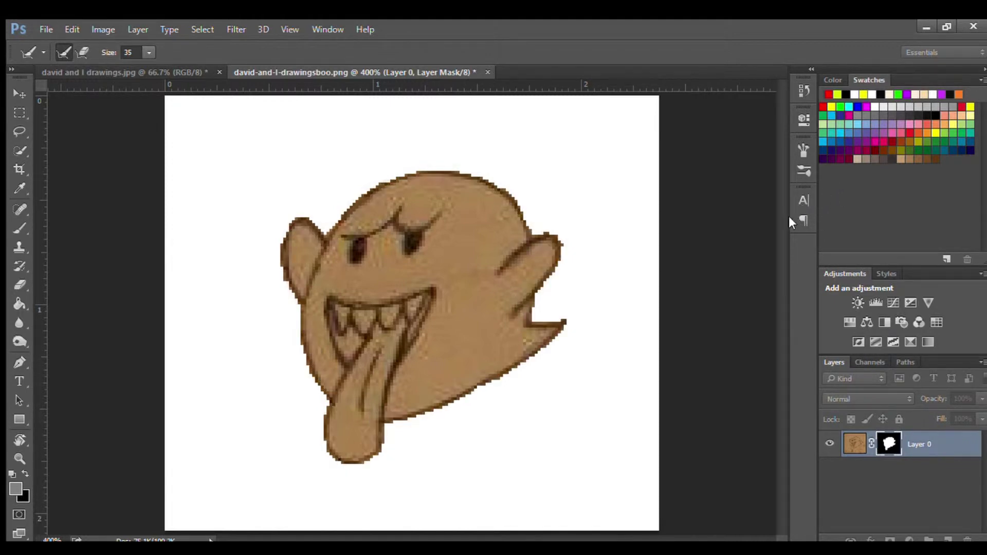
pyautogui.press('w')
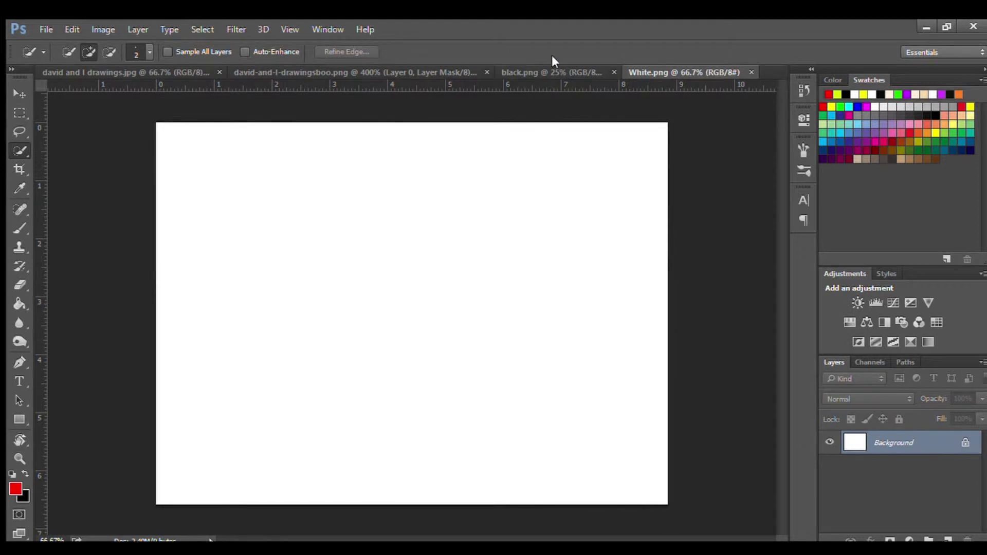
# Step: Move the whole white canvas into black.png and close White.png
pyautogui.click(548, 71)
pyautogui.click(633, 71)
pyautogui.moveTo(339, 215); pyautogui.dragTo(649, 482)
pyautogui.click(18, 91)
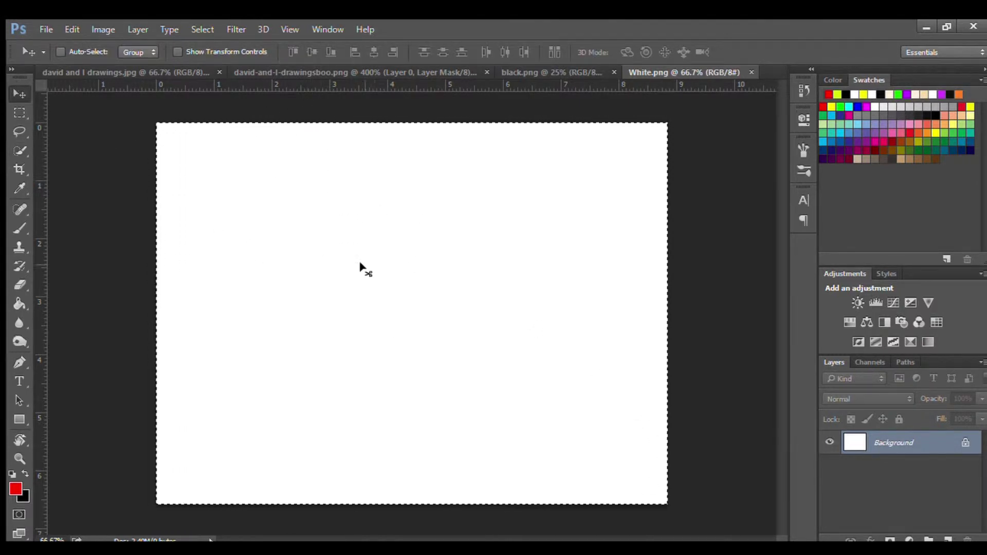
pyautogui.moveTo(360, 266)
pyautogui.mouseDown()
pyautogui.moveTo(525, 69)
pyautogui.moveTo(434, 264)
pyautogui.moveTo(348, 307)
pyautogui.mouseUp()
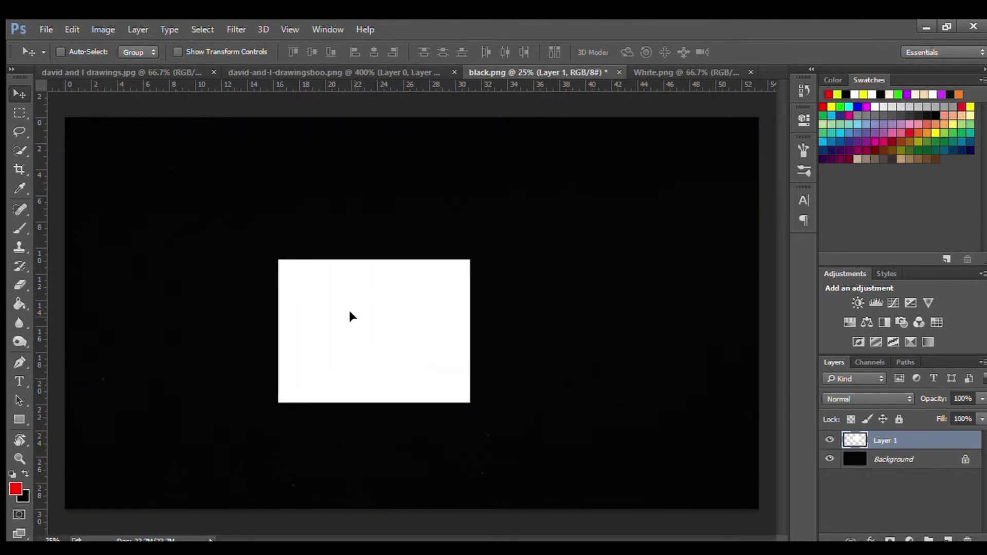
pyautogui.click(751, 72)
# Step: Bring the Boo ghost into black.png, enlarge it to about 876%, and center it on the white panel
pyautogui.click(381, 72)
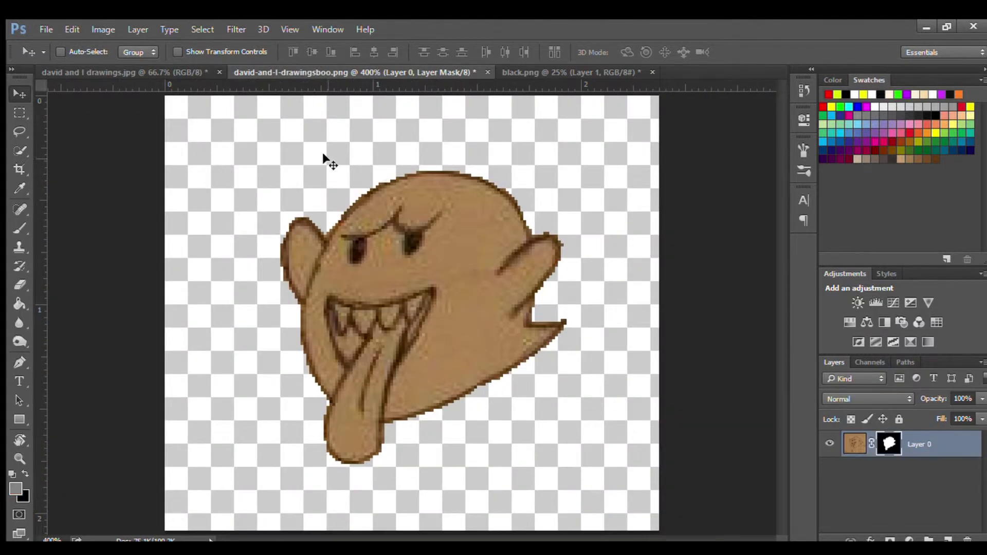
pyautogui.moveTo(438, 314)
pyautogui.mouseDown()
pyautogui.moveTo(453, 224)
pyautogui.moveTo(370, 333)
pyautogui.mouseUp()
pyautogui.hotkey('ctrl', 't')
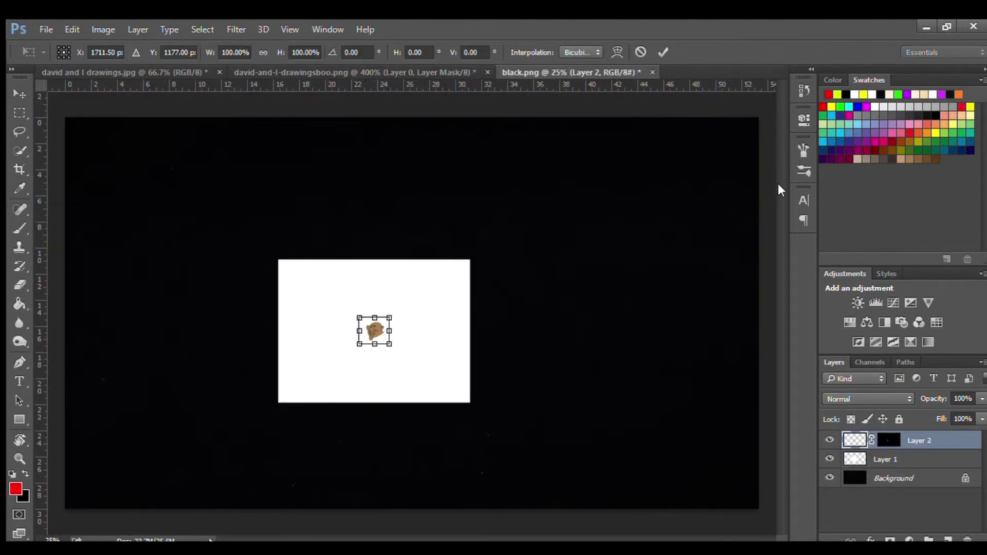
pyautogui.moveTo(396, 321)
pyautogui.mouseDown()
pyautogui.moveTo(419, 264)
pyautogui.moveTo(469, 260)
pyautogui.mouseUp()
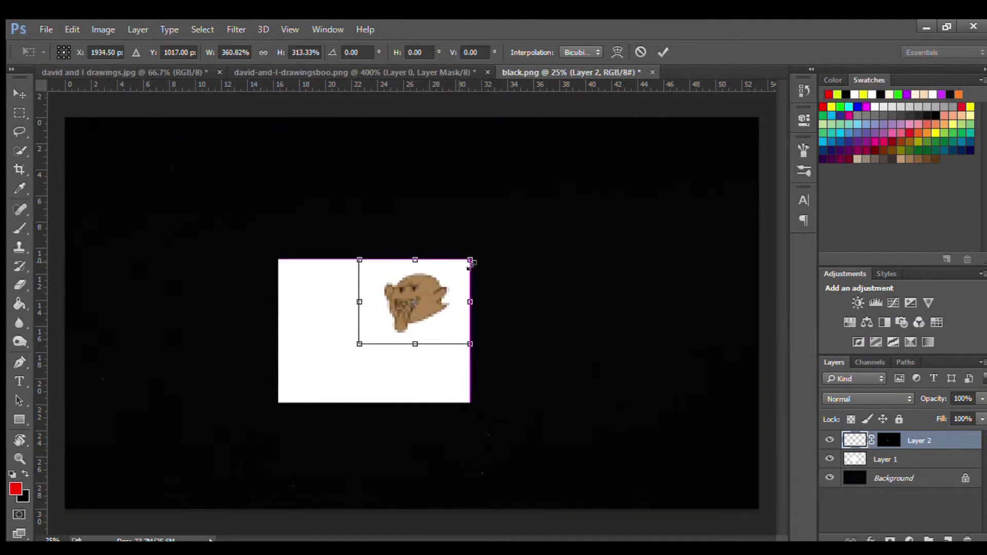
pyautogui.moveTo(364, 338)
pyautogui.mouseDown()
pyautogui.moveTo(278, 411)
pyautogui.moveTo(278, 402)
pyautogui.mouseUp()
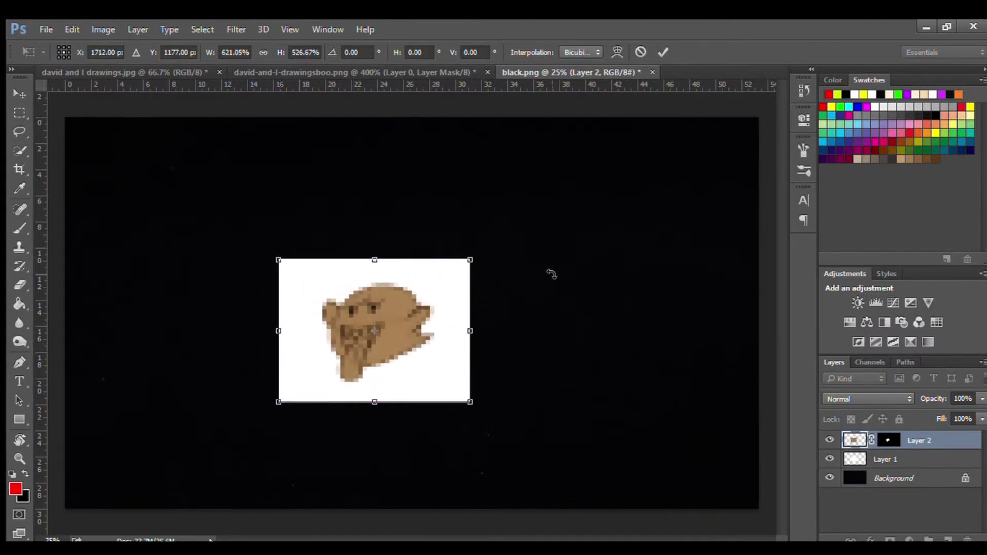
pyautogui.moveTo(469, 260)
pyautogui.mouseDown()
pyautogui.moveTo(491, 223)
pyautogui.moveTo(550, 197)
pyautogui.moveTo(549, 174)
pyautogui.mouseUp()
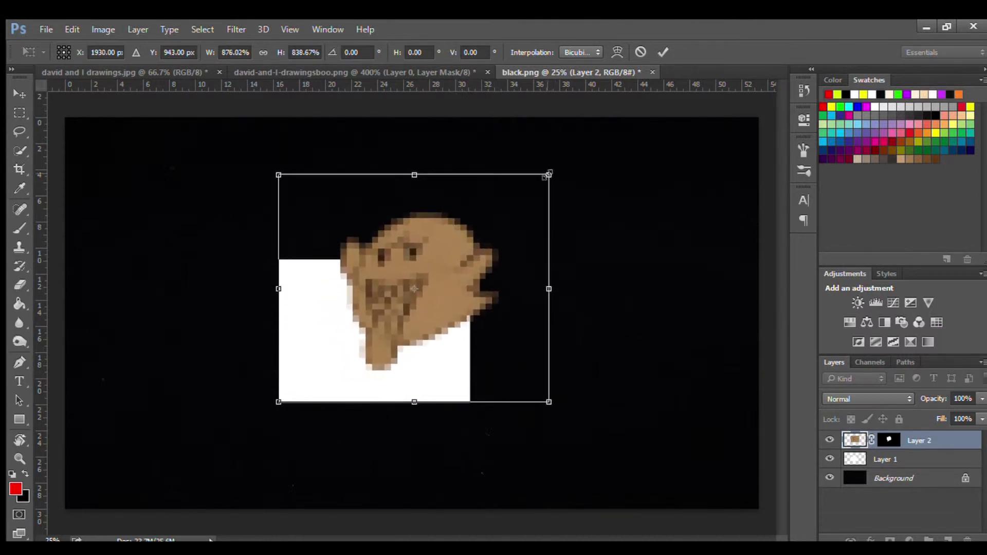
pyautogui.press('Return')
pyautogui.moveTo(429, 286); pyautogui.dragTo(380, 324)
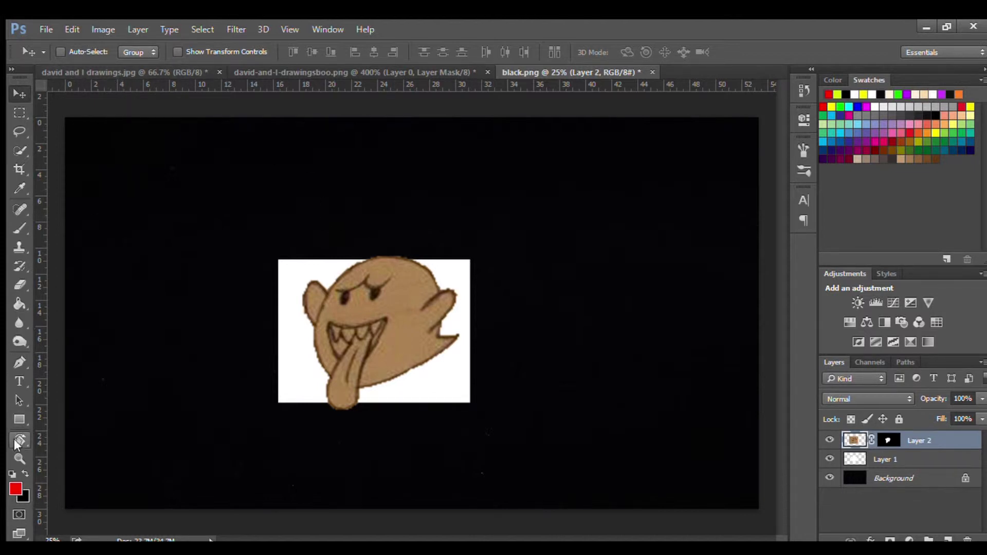
# Step: Fill the ghost's brown body and left ear white with the Paint Bucket
pyautogui.press('x')
pyautogui.click(20, 472)
pyautogui.press('i')
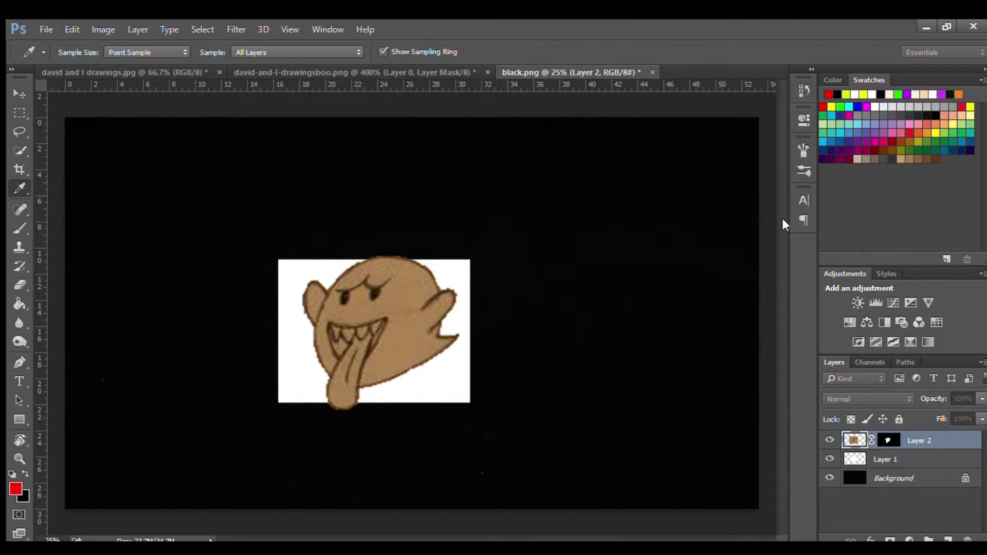
pyautogui.press('v')
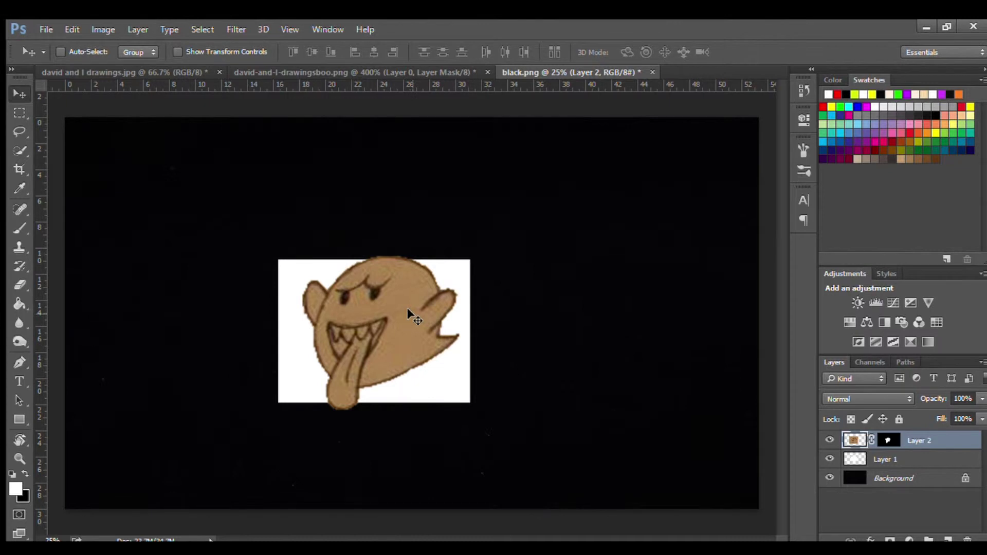
pyautogui.click(20, 303)
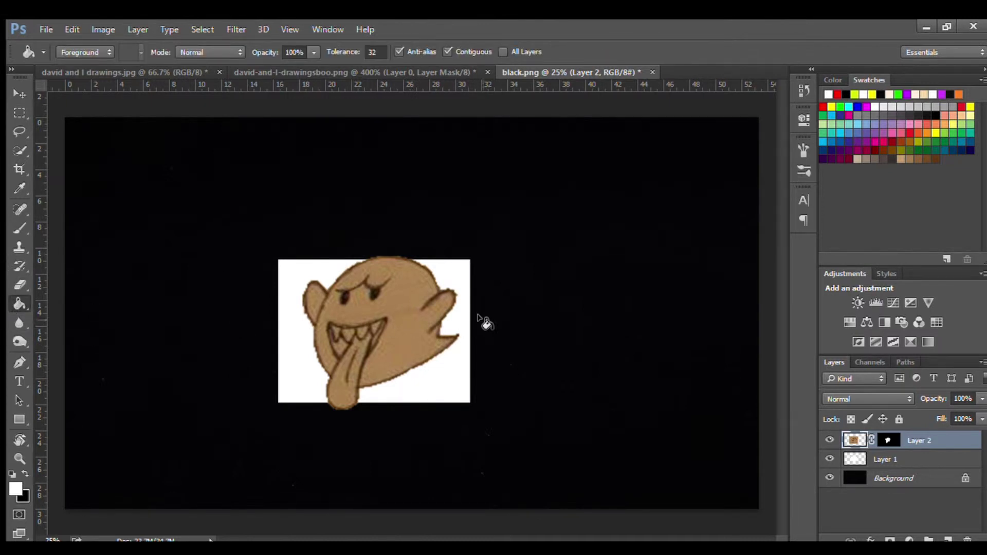
pyautogui.click(401, 323)
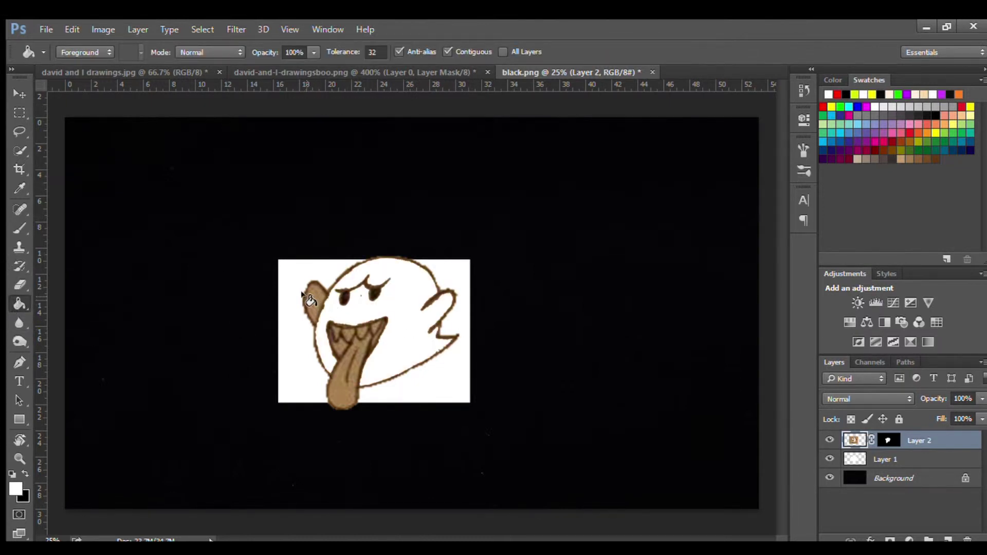
pyautogui.click(310, 298)
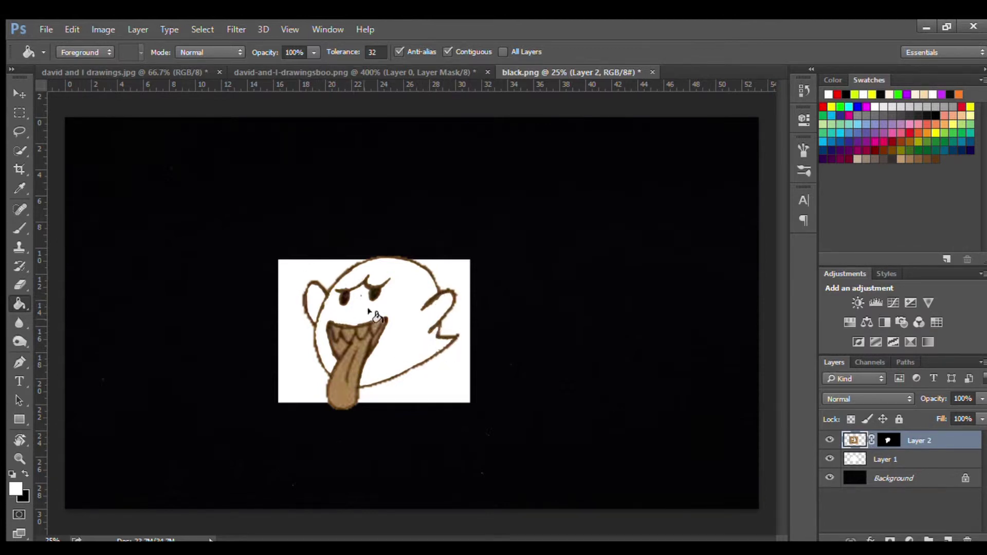
# Step: Fill the tongue with red from Swatches and the dark mouth area black
pyautogui.click(23, 472)
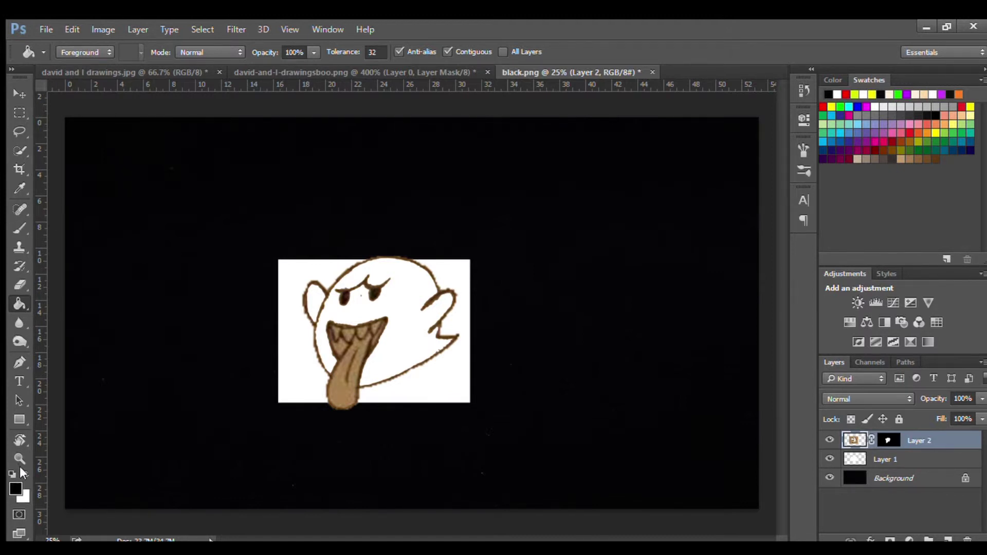
pyautogui.click(24, 472)
pyautogui.click(20, 188)
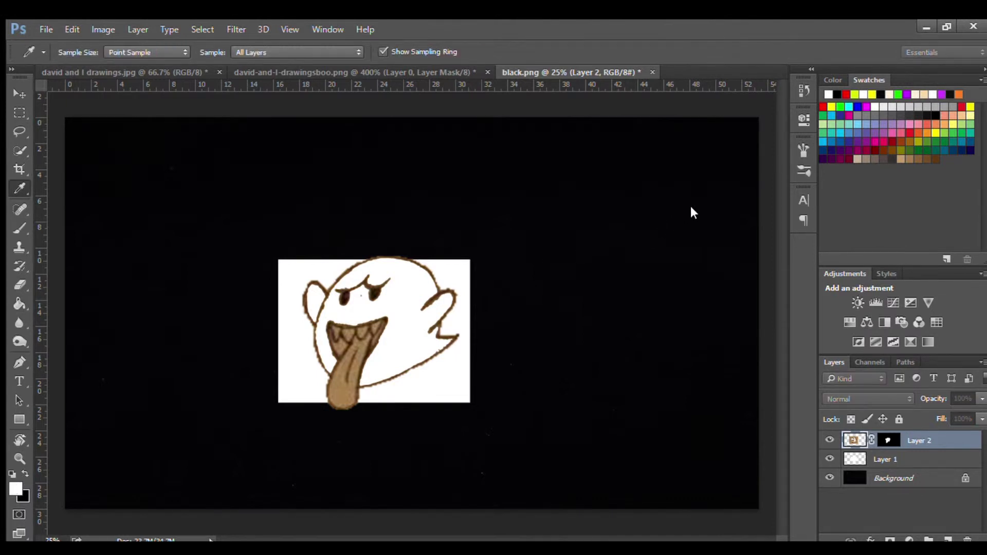
pyautogui.press('g')
pyautogui.click(846, 94)
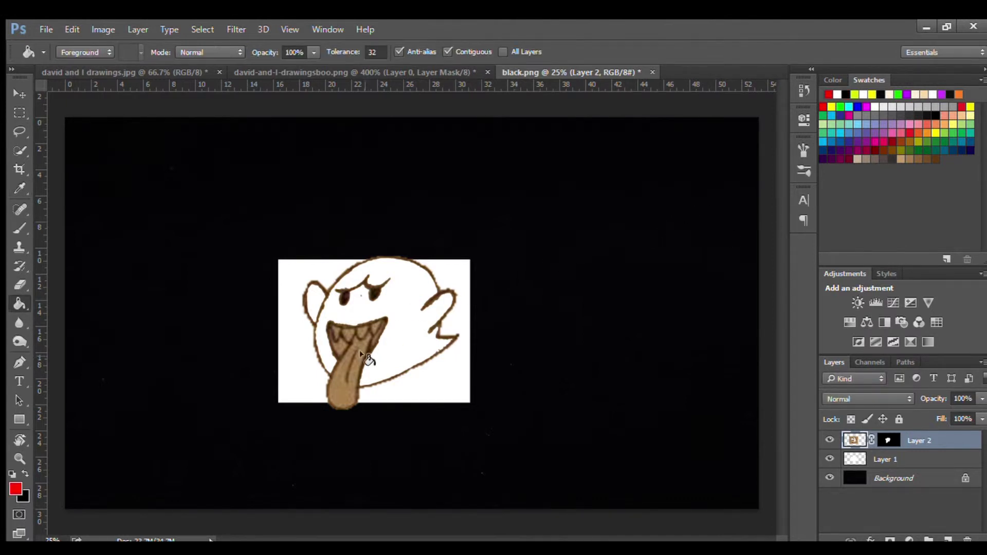
pyautogui.click(338, 390)
pyautogui.click(336, 342)
# Step: Zoom in on the ghost's mouth and set yellow as the fill colour
pyautogui.click(20, 456)
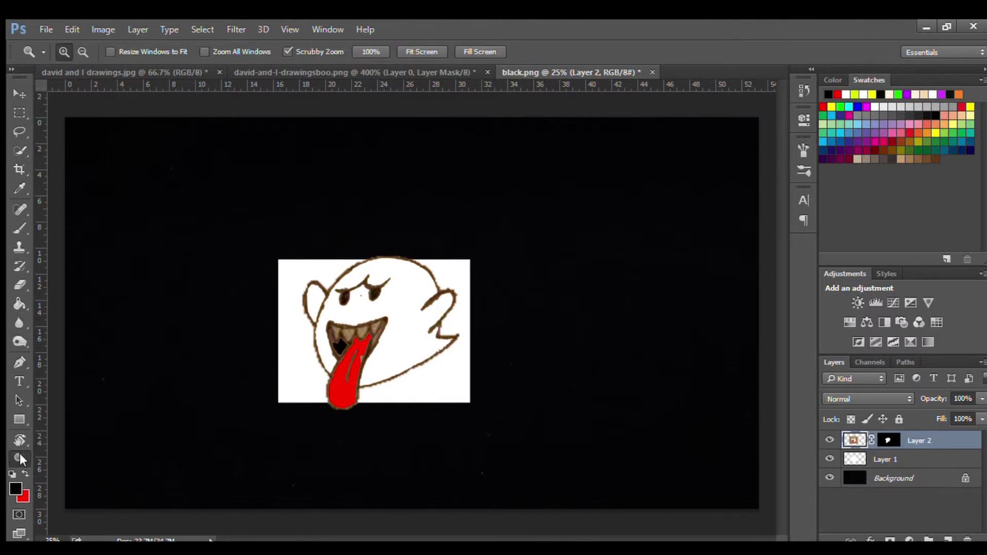
pyautogui.keyDown('alt'); pyautogui.click(374, 290); pyautogui.keyUp('alt')
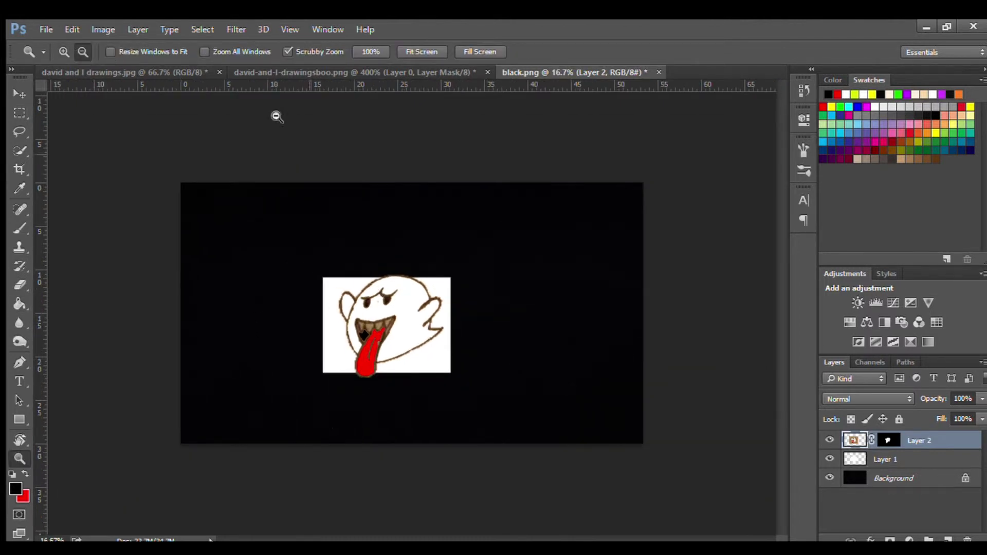
pyautogui.click(64, 52)
pyautogui.click(389, 358)
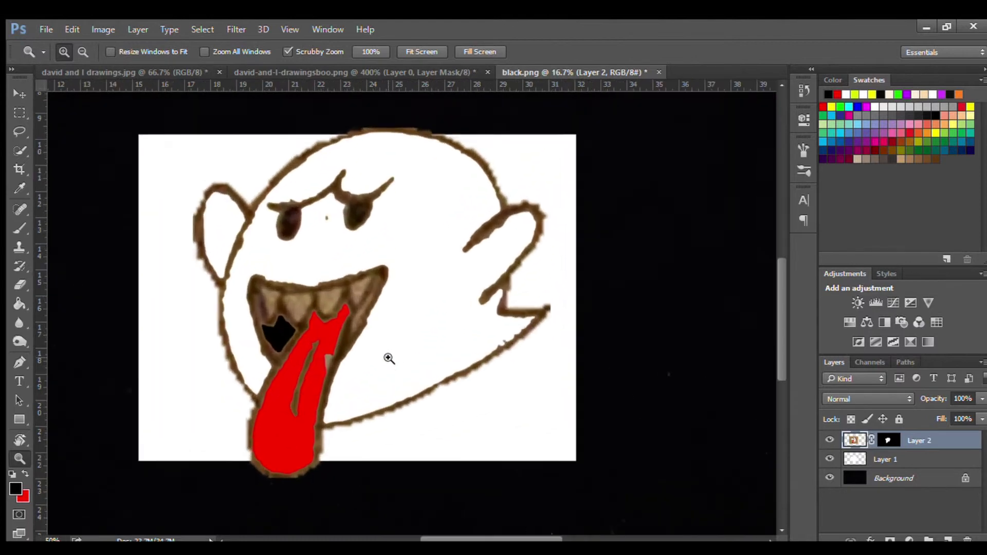
pyautogui.scroll(1, 378, 381)
pyautogui.scroll(2, 377, 381)
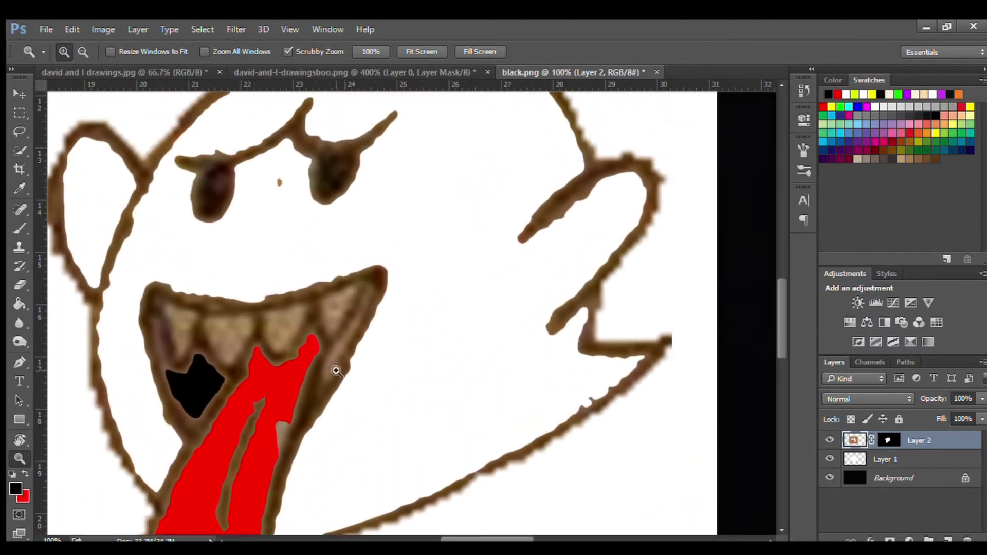
pyautogui.press('x')
pyautogui.press('i')
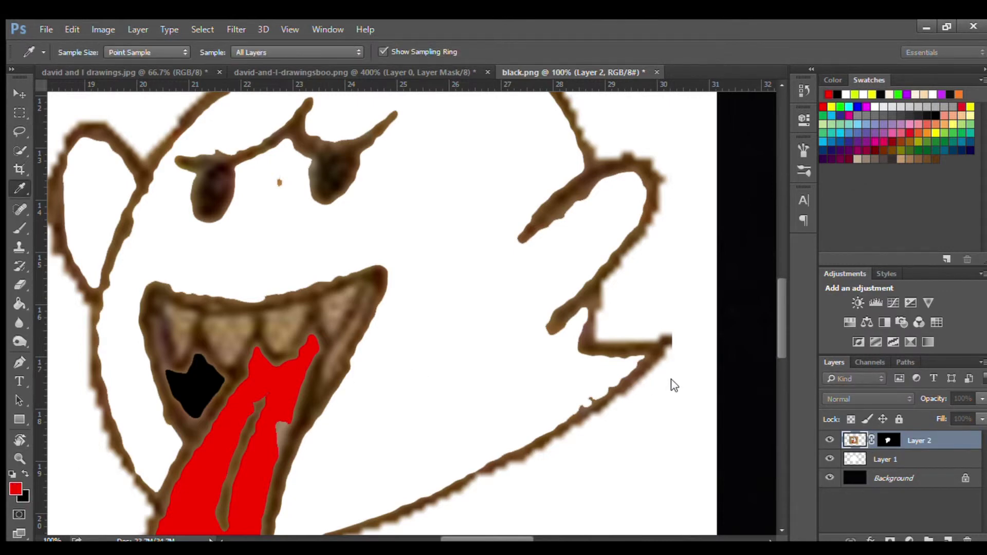
pyautogui.press('z')
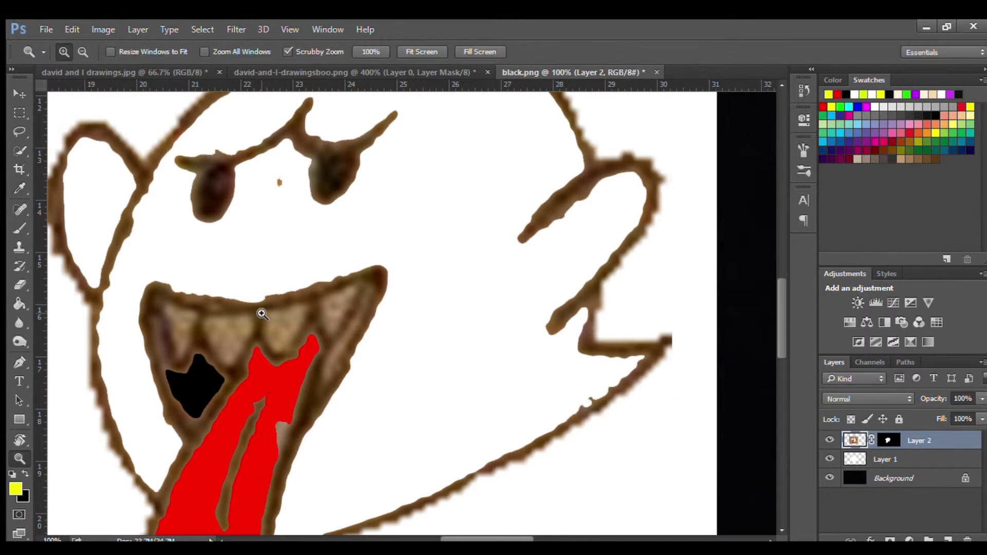
# Step: Fill the four upper teeth yellow, then make black the active colour
pyautogui.click(19, 303)
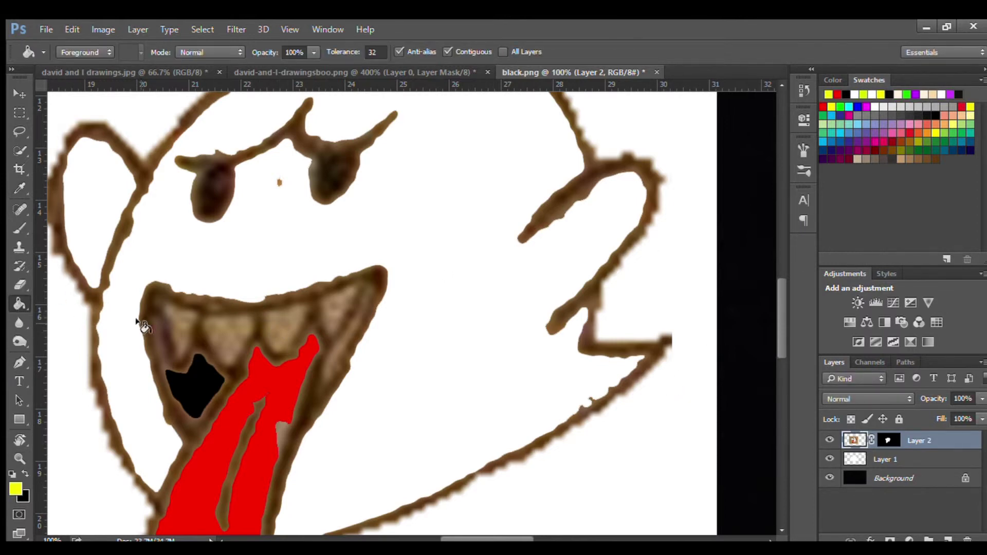
pyautogui.click(174, 317)
pyautogui.click(234, 332)
pyautogui.click(280, 326)
pyautogui.click(340, 308)
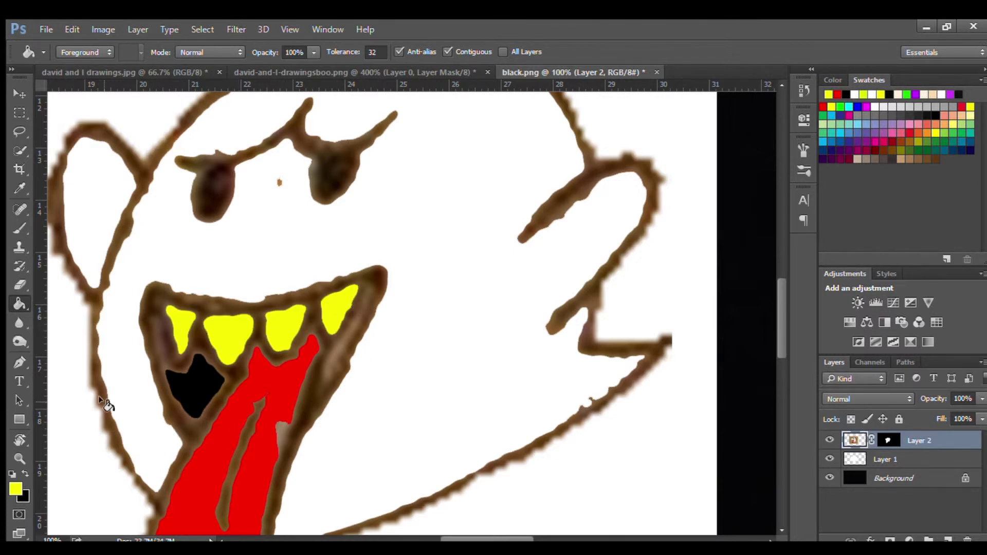
pyautogui.click(24, 471)
pyautogui.press('i')
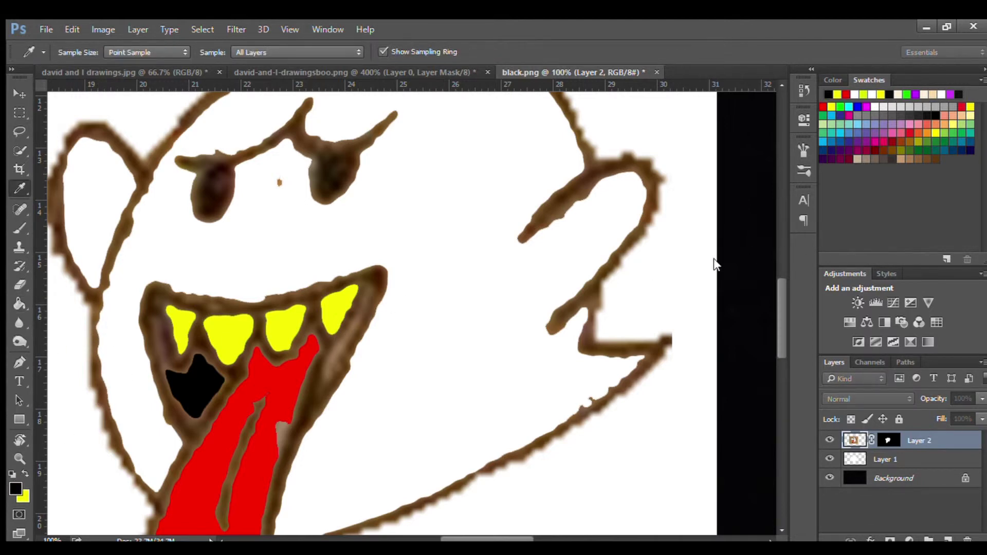
# Step: Fill both eyes, the eyebrows and their brown remnants solid black
pyautogui.press('g')
pyautogui.click(342, 164)
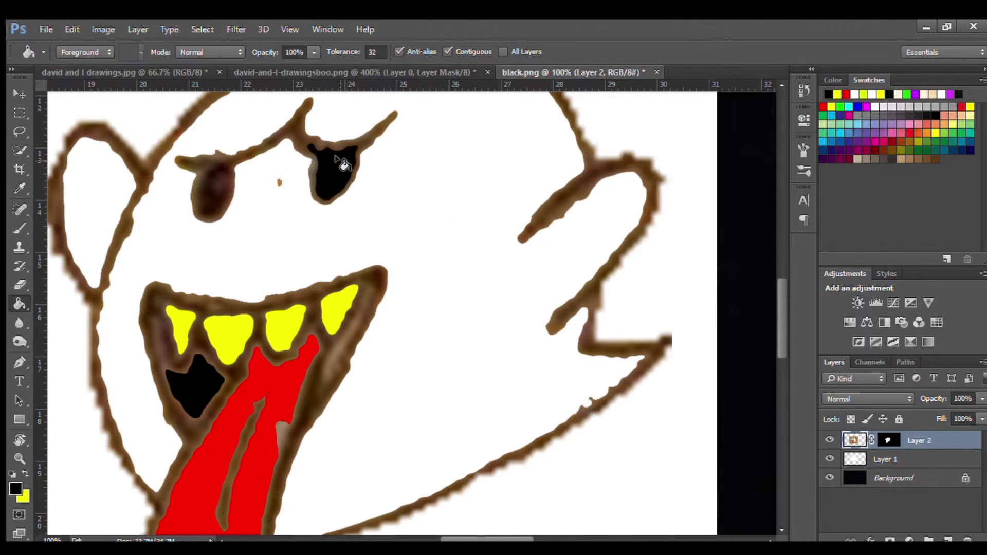
pyautogui.click(360, 142)
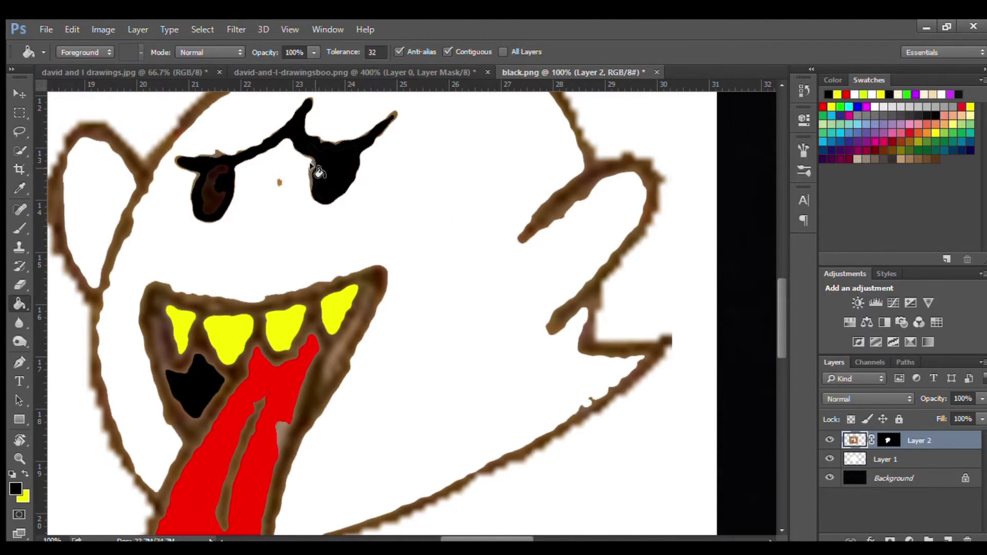
pyautogui.click(212, 187)
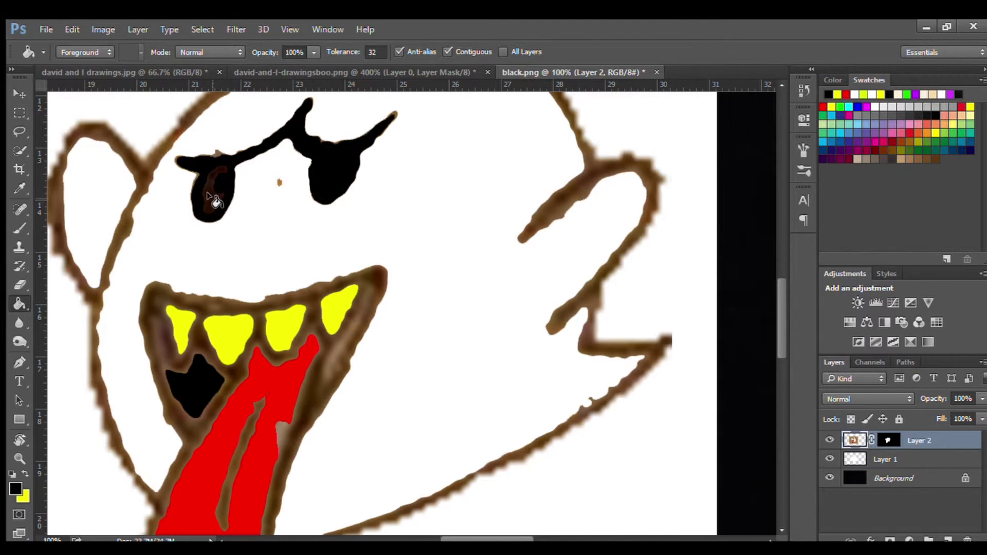
pyautogui.click(216, 153)
pyautogui.click(394, 114)
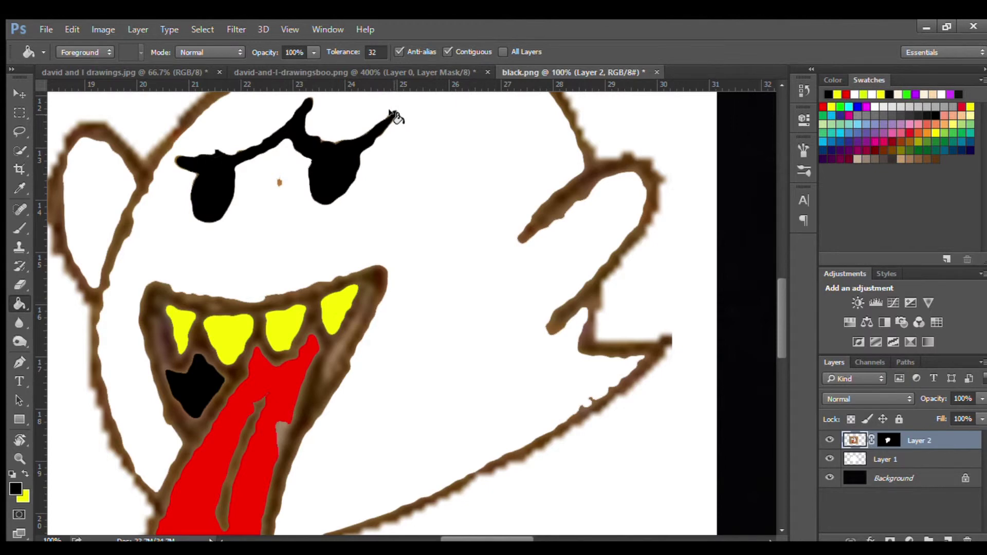
pyautogui.click(328, 143)
# Step: Fill the brown dot between the eyes white, then reactivate black
pyautogui.click(22, 472)
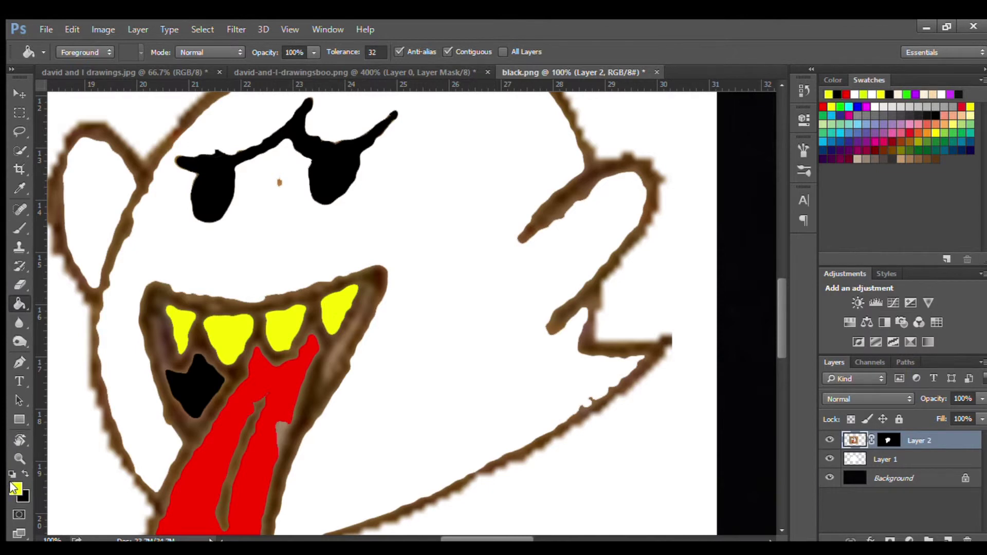
pyautogui.press('i')
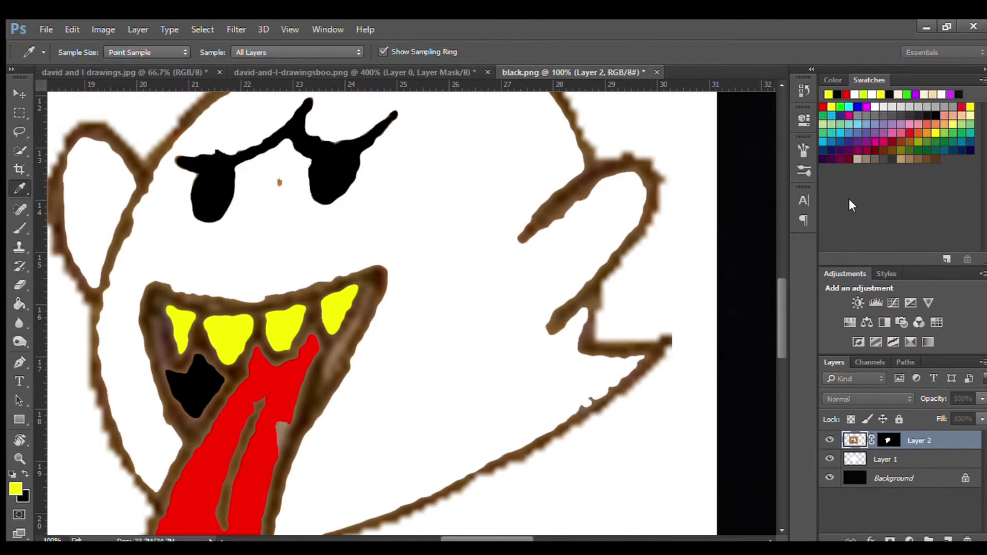
pyautogui.press('g')
pyautogui.click(279, 182)
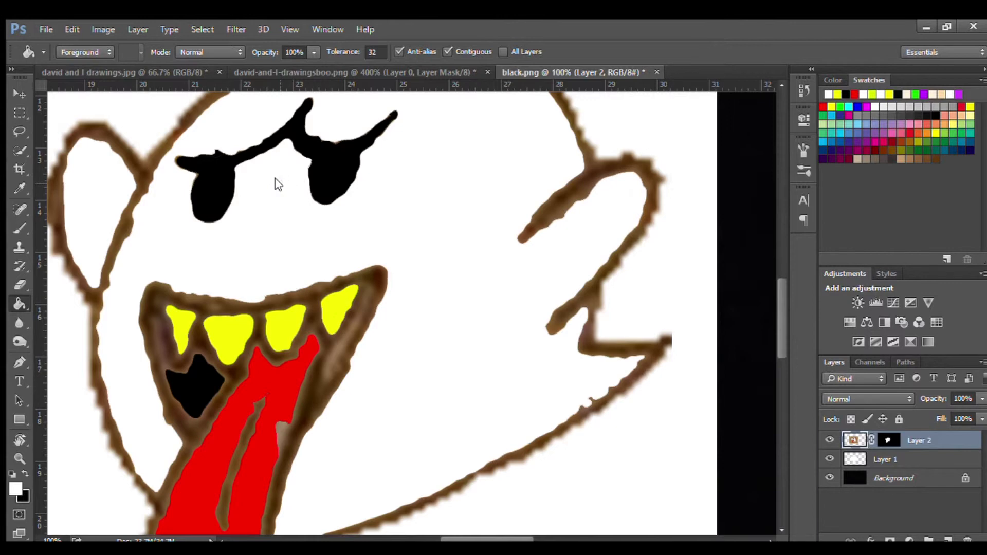
pyautogui.scroll(2, 434, 238)
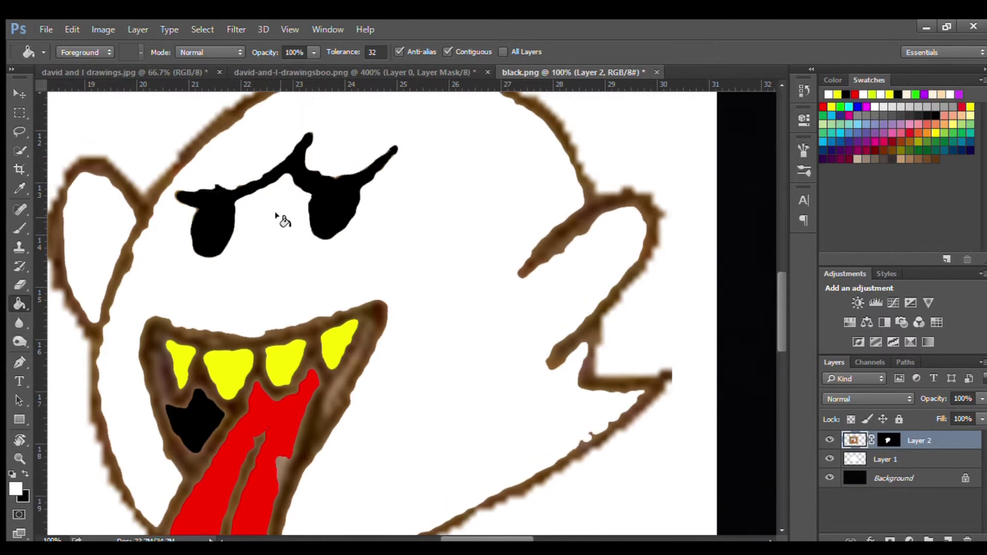
pyautogui.click(25, 475)
# Step: Turn the brown ear outline, remaining outline and tongue stripe black
pyautogui.press('i')
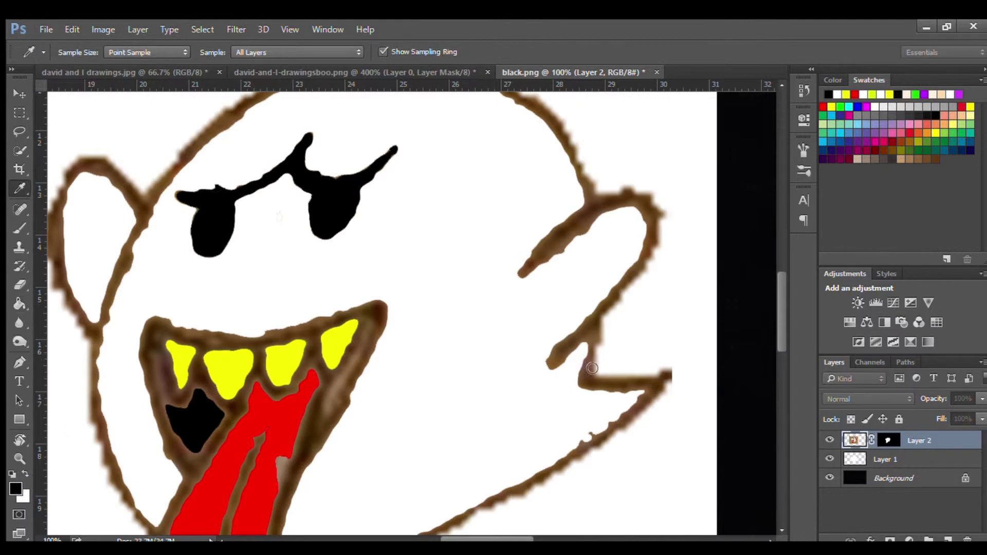
pyautogui.press('g')
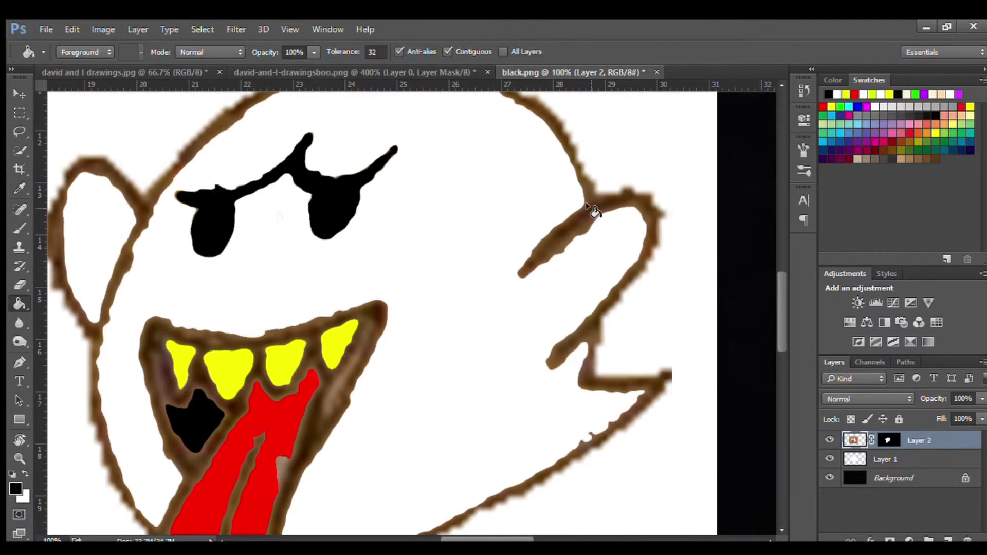
pyautogui.click(588, 207)
pyautogui.click(578, 174)
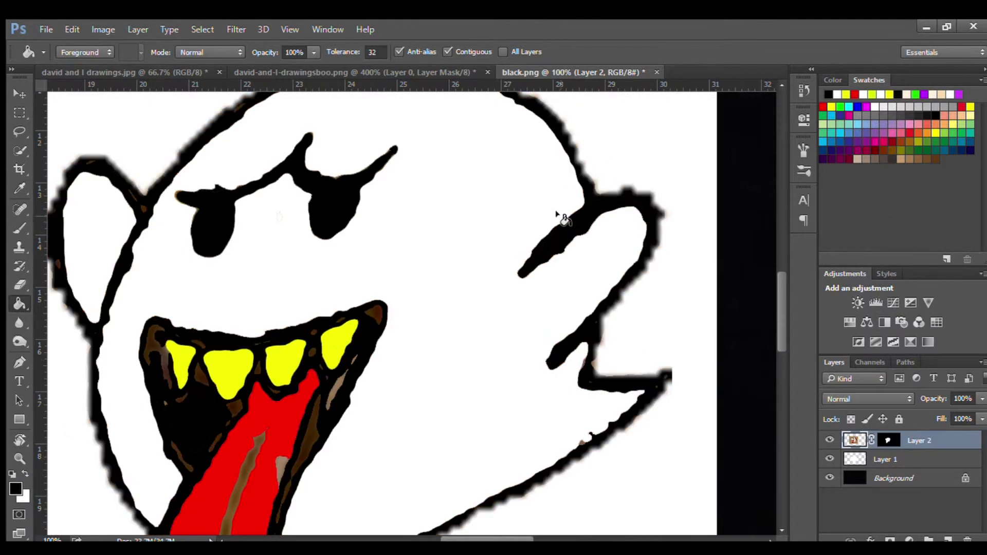
pyautogui.scroll(-2, 530, 246)
pyautogui.scroll(-2, 531, 246)
pyautogui.scroll(-1, 511, 258)
pyautogui.scroll(-1, 512, 258)
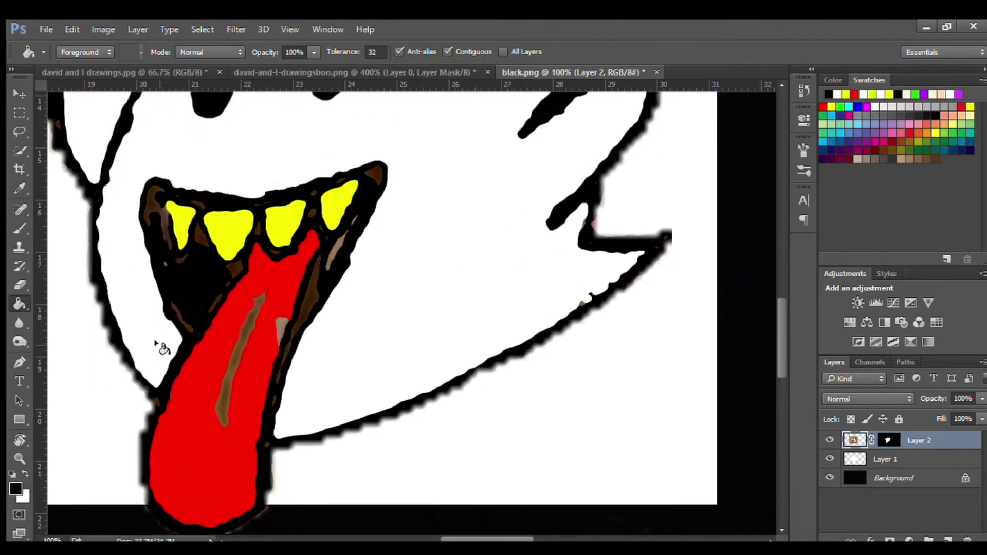
pyautogui.click(253, 325)
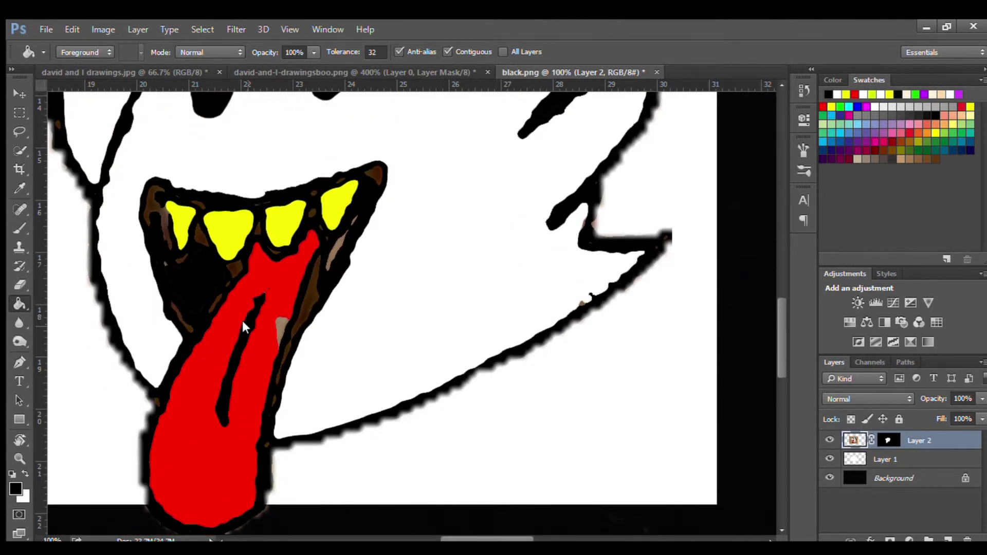
pyautogui.click(23, 469)
pyautogui.press('i')
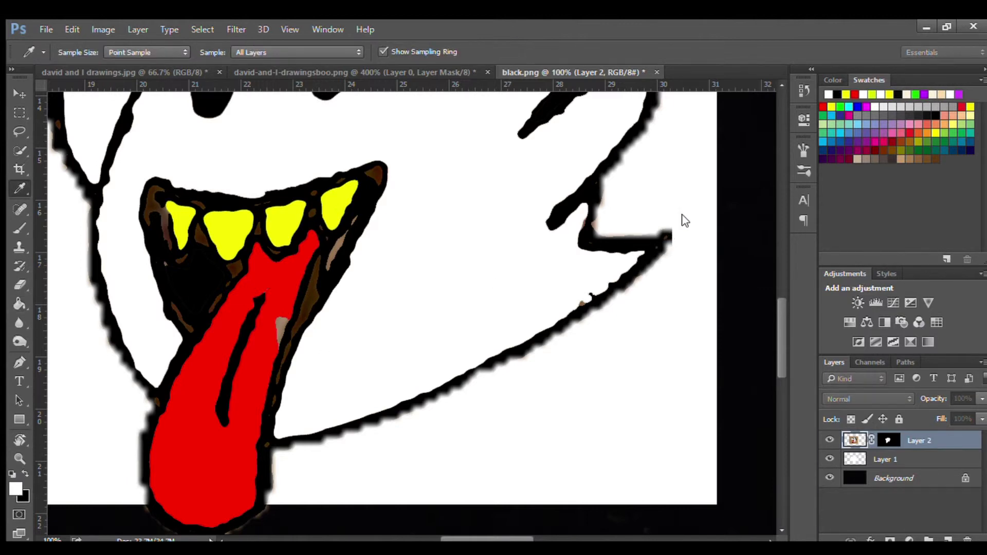
pyautogui.press('g')
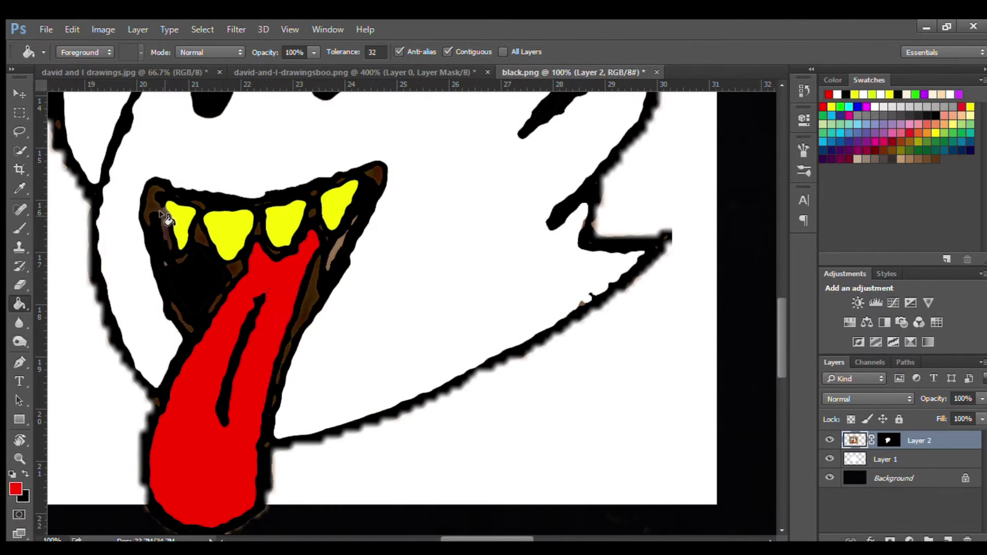
# Step: Fill the brown patches beside the tongue and teeth, plus the grey mouth streaks, black
pyautogui.click(25, 474)
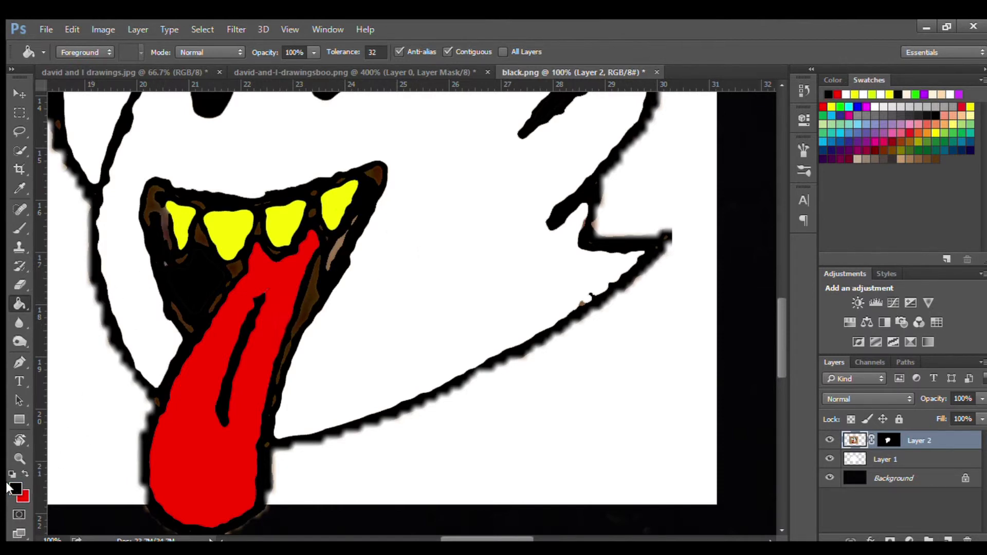
pyautogui.press('i')
pyautogui.press('g')
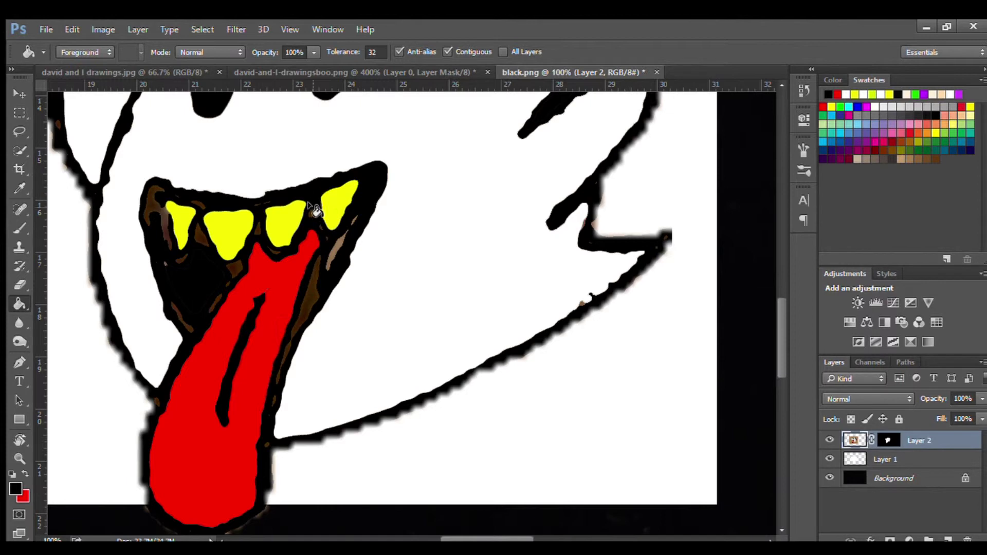
pyautogui.click(334, 249)
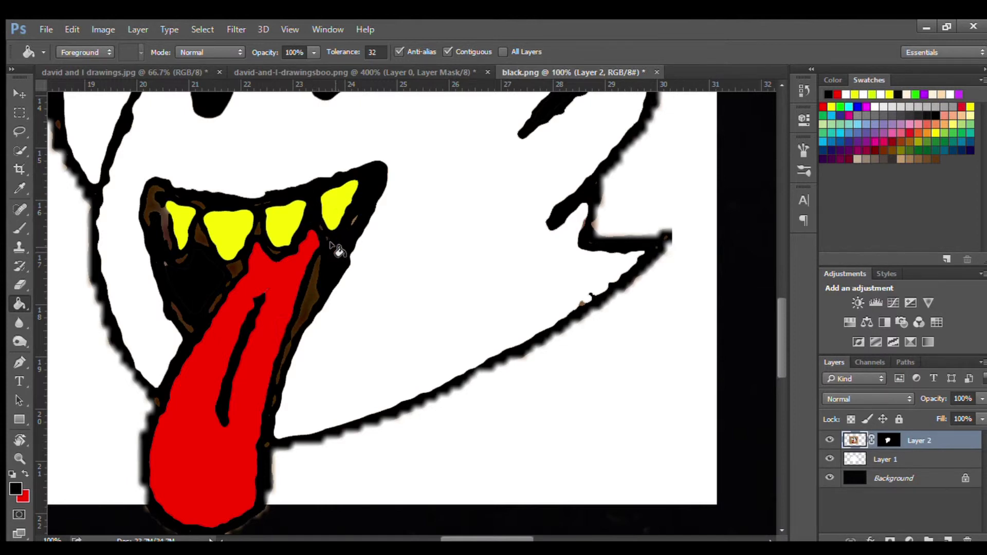
pyautogui.click(310, 296)
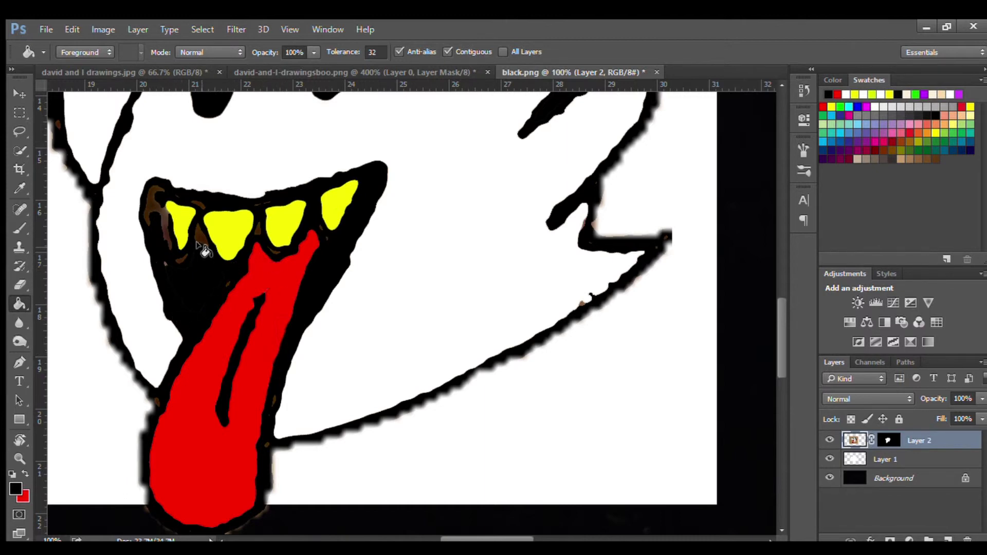
pyautogui.click(157, 214)
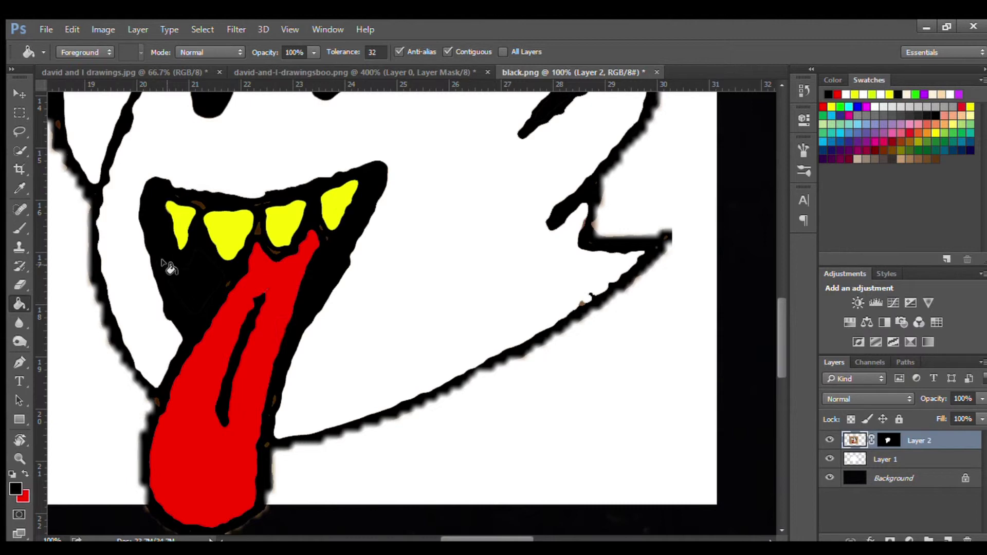
pyautogui.click(178, 196)
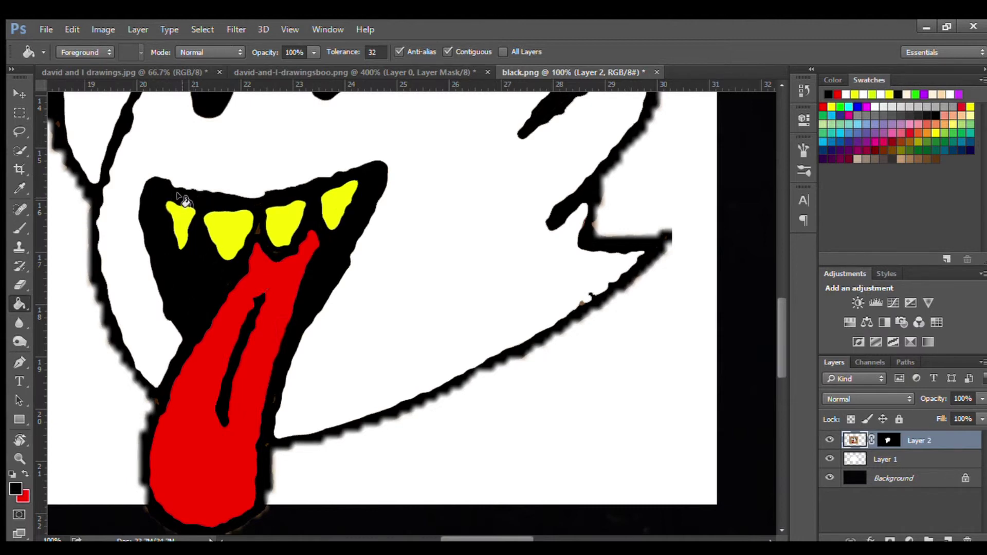
pyautogui.click(258, 226)
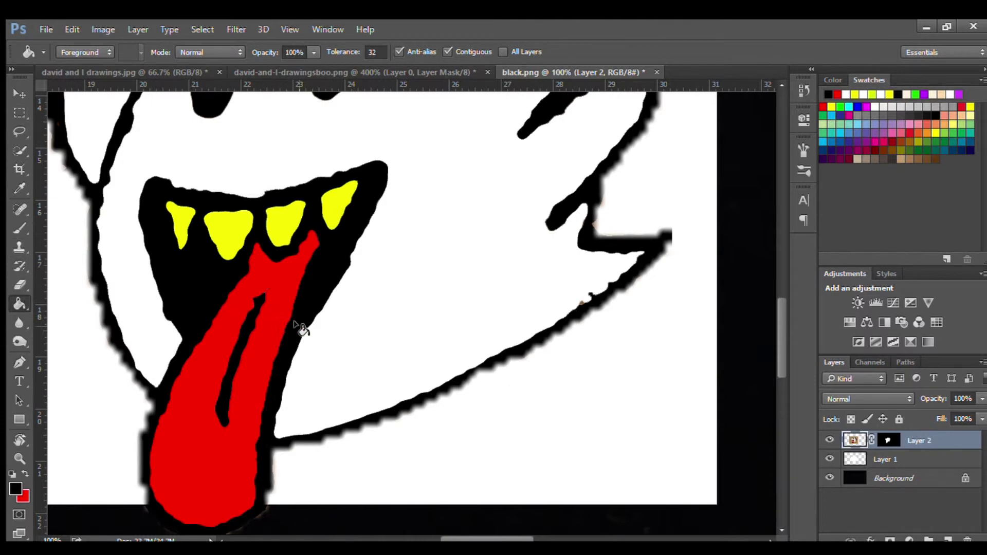
pyautogui.scroll(3, 301, 329)
pyautogui.scroll(3, 298, 326)
pyautogui.scroll(2, 298, 326)
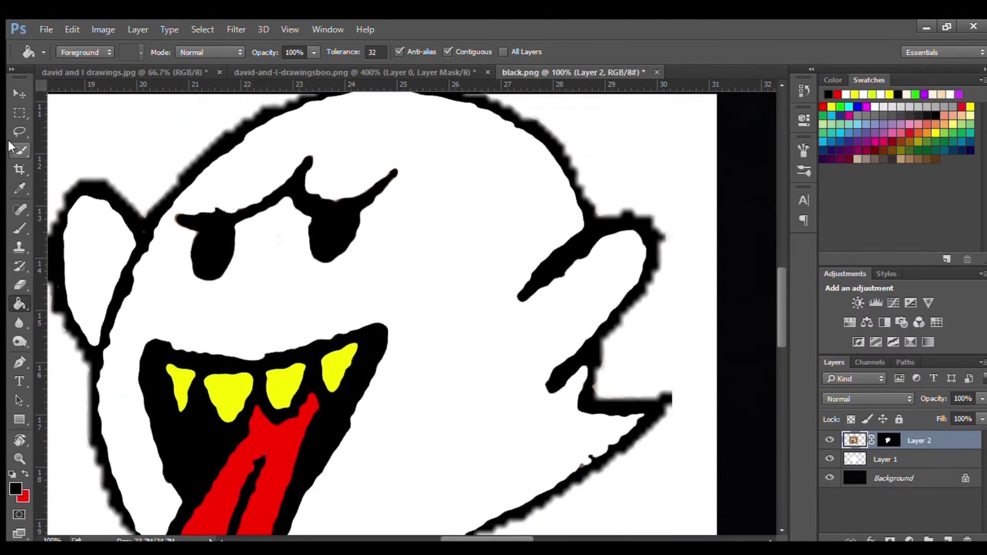
# Step: Zoom in closely on the ghost's mouth outline, then zoom back out to the whole canvas
pyautogui.click(21, 458)
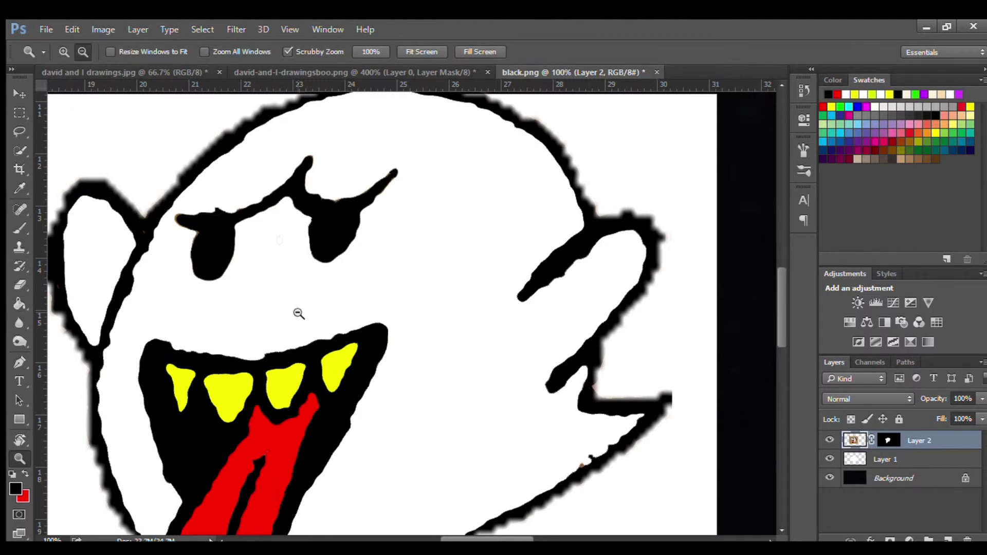
pyautogui.moveTo(299, 313); pyautogui.dragTo(382, 293)
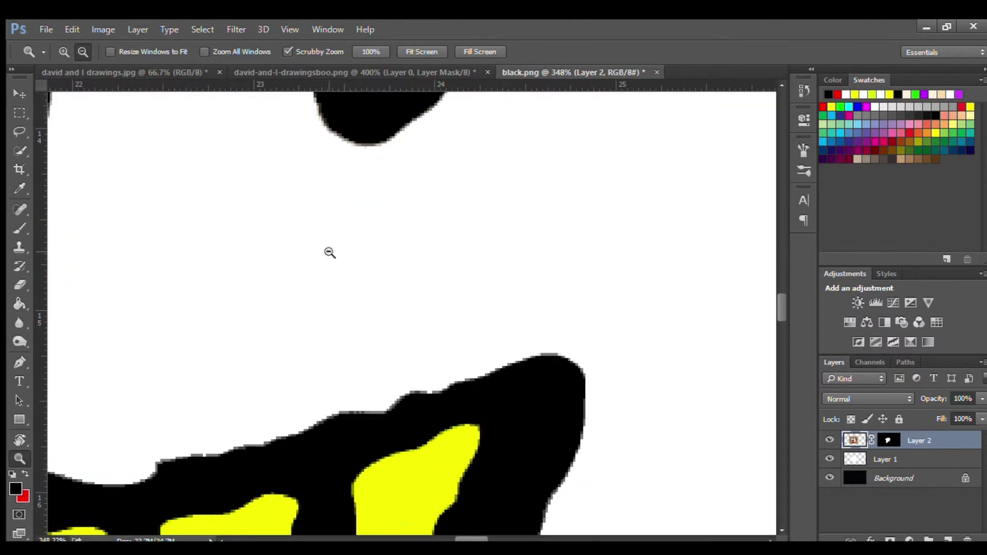
pyautogui.click(433, 335)
pyautogui.click(83, 51)
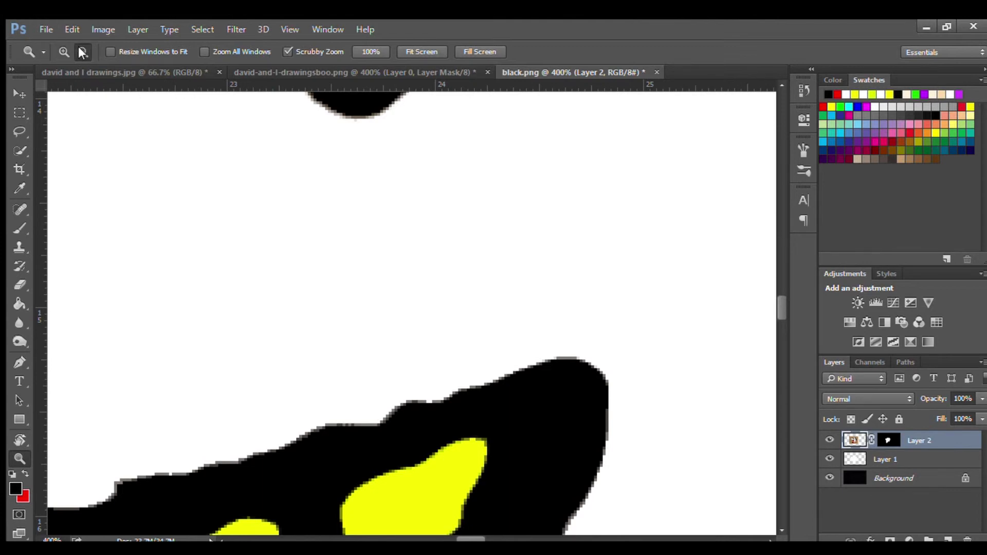
pyautogui.click(389, 315)
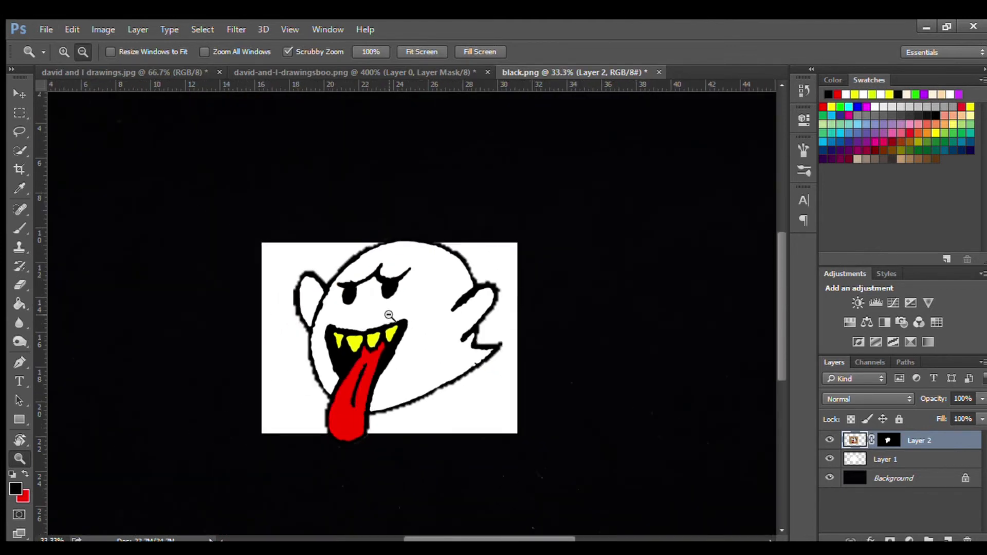
pyautogui.click(389, 314)
# Step: Hide Layer 1's white backing, shift the ghost up and right, and bring up the boo PNG
pyautogui.click(20, 93)
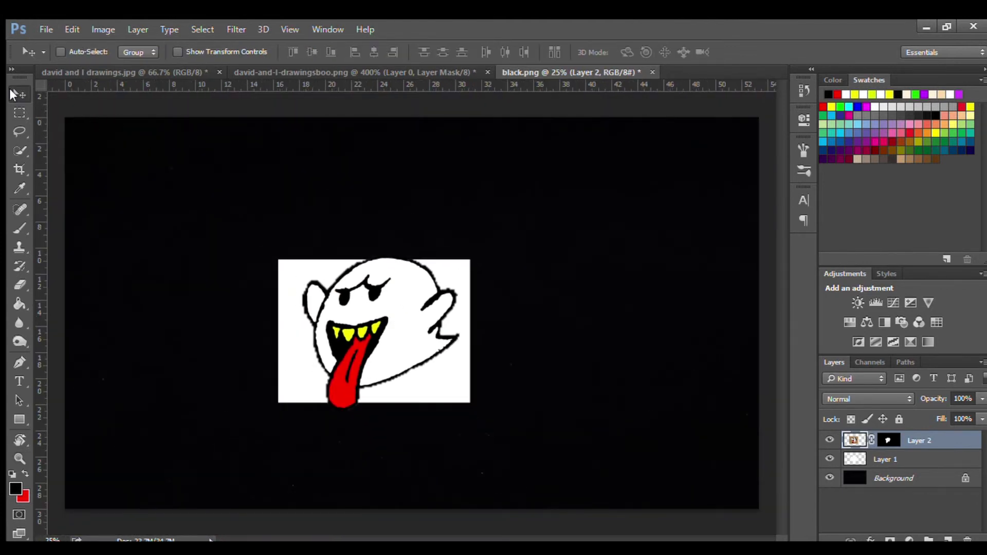
pyautogui.click(830, 459)
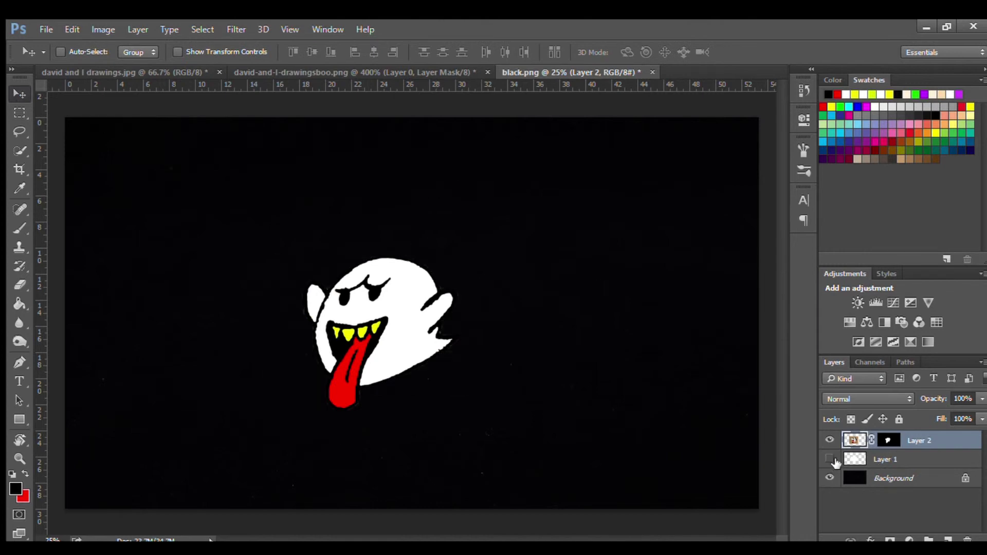
pyautogui.moveTo(349, 310)
pyautogui.mouseDown()
pyautogui.moveTo(461, 276)
pyautogui.moveTo(490, 302)
pyautogui.moveTo(176, 297)
pyautogui.moveTo(129, 283)
pyautogui.moveTo(497, 282)
pyautogui.moveTo(452, 283)
pyautogui.mouseUp()
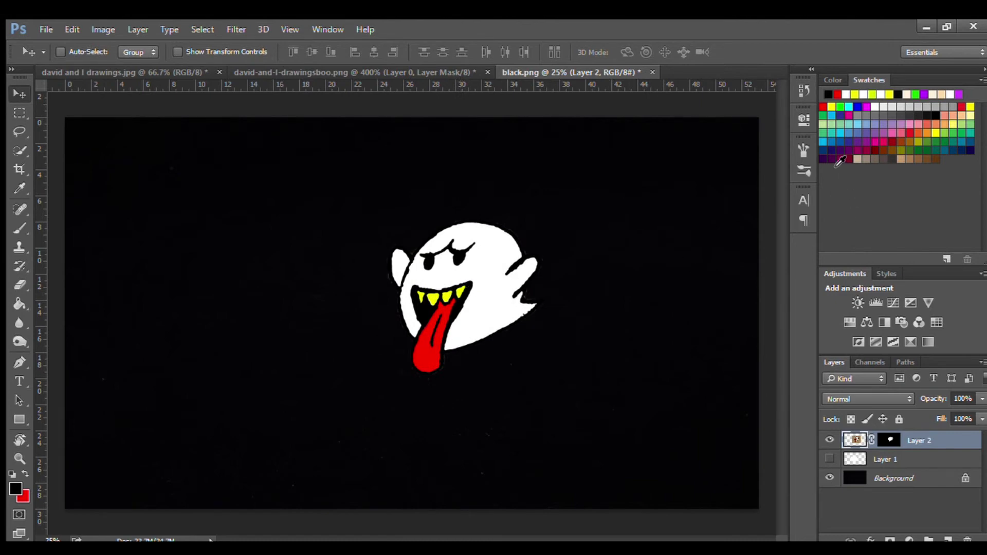
pyautogui.click(341, 68)
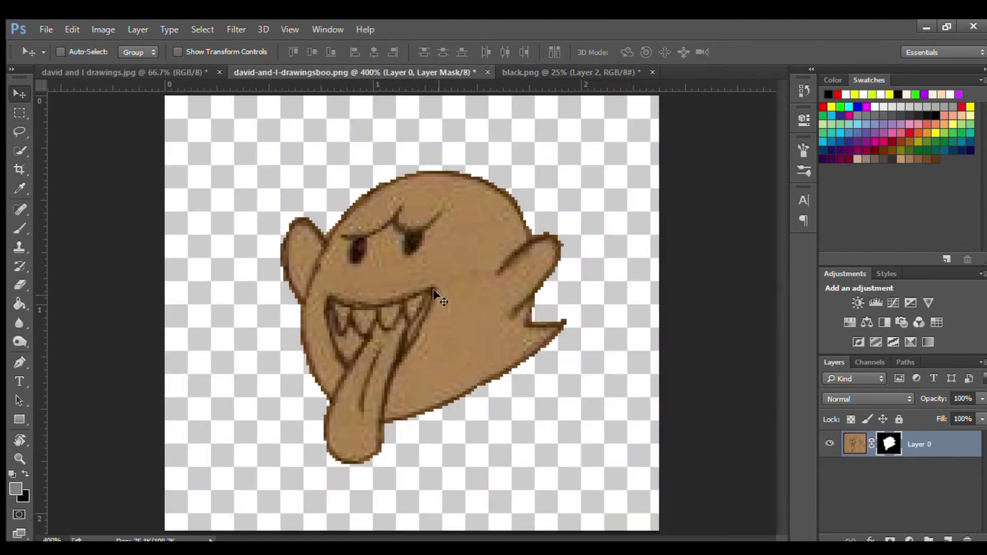
# Step: Copy the brown Boo onto black.png and scale it up with Free Transform
pyautogui.moveTo(401, 289)
pyautogui.mouseDown()
pyautogui.moveTo(580, 79)
pyautogui.moveTo(291, 304)
pyautogui.mouseUp()
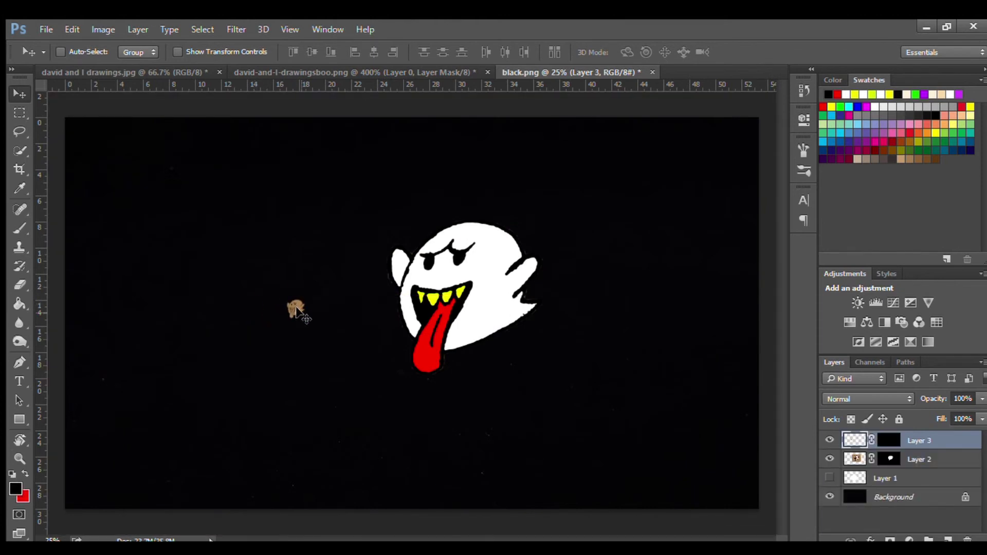
pyautogui.click(296, 310)
pyautogui.hotkey('ctrl', 't')
pyautogui.moveTo(295, 294); pyautogui.dragTo(295, 273)
pyautogui.moveTo(319, 211); pyautogui.dragTo(536, 128)
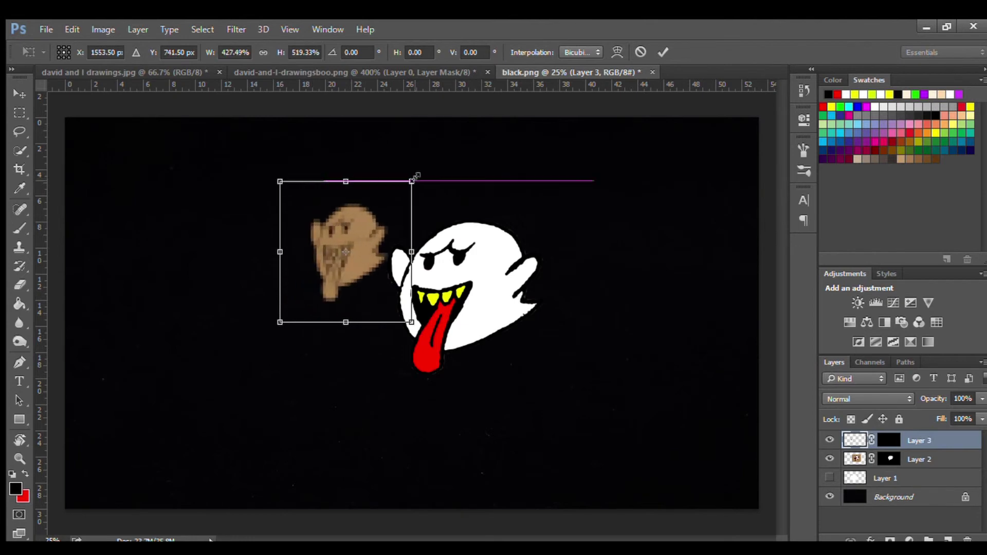
pyautogui.moveTo(398, 249); pyautogui.dragTo(254, 314)
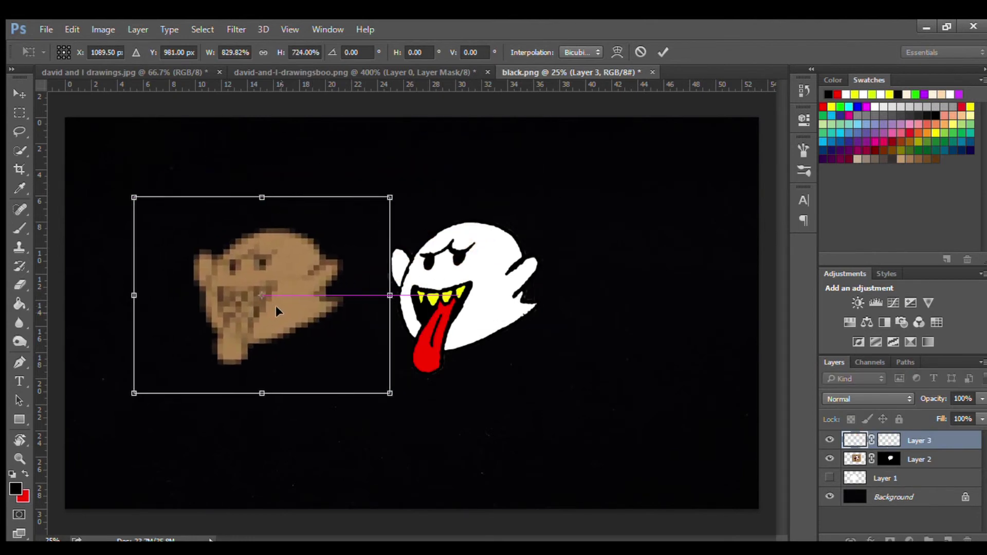
pyautogui.moveTo(391, 198)
pyautogui.mouseDown()
pyautogui.moveTo(392, 128)
pyautogui.moveTo(403, 145)
pyautogui.moveTo(399, 182)
pyautogui.mouseUp()
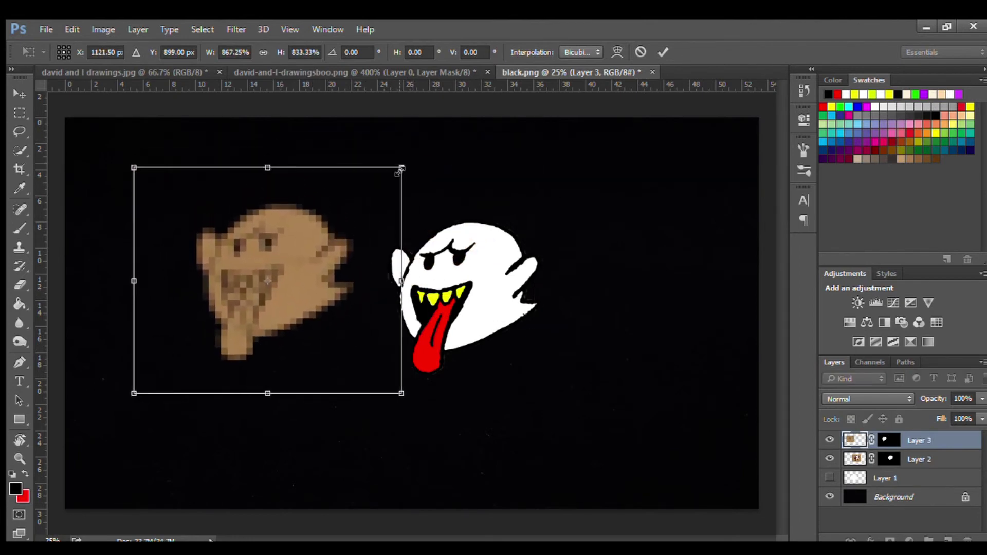
# Step: Fine-tune the brown Boo's width and height, apply it, and place it left of the white ghost
pyautogui.moveTo(123, 295)
pyautogui.mouseDown()
pyautogui.moveTo(187, 288)
pyautogui.moveTo(142, 288)
pyautogui.mouseUp()
pyautogui.moveTo(241, 282)
pyautogui.mouseDown()
pyautogui.moveTo(460, 282)
pyautogui.moveTo(427, 290)
pyautogui.mouseUp()
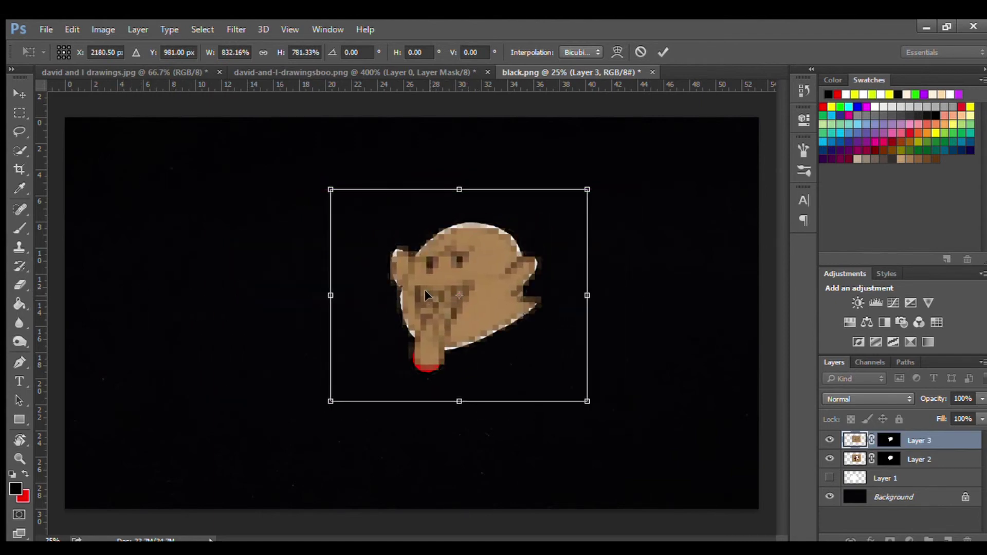
pyautogui.moveTo(331, 295)
pyautogui.mouseDown()
pyautogui.moveTo(308, 295)
pyautogui.moveTo(336, 297)
pyautogui.mouseUp()
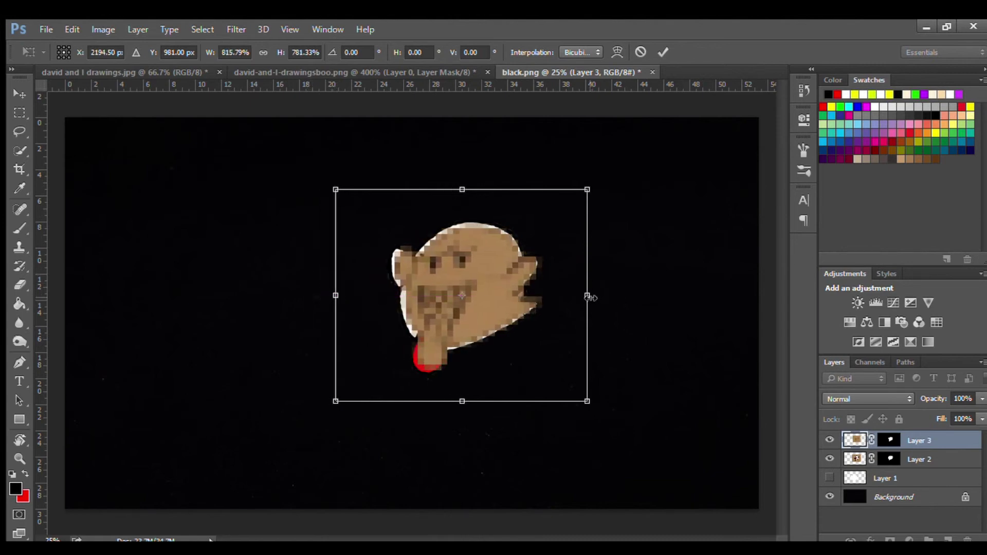
pyautogui.moveTo(587, 295)
pyautogui.mouseDown()
pyautogui.moveTo(622, 296)
pyautogui.moveTo(579, 297)
pyautogui.mouseUp()
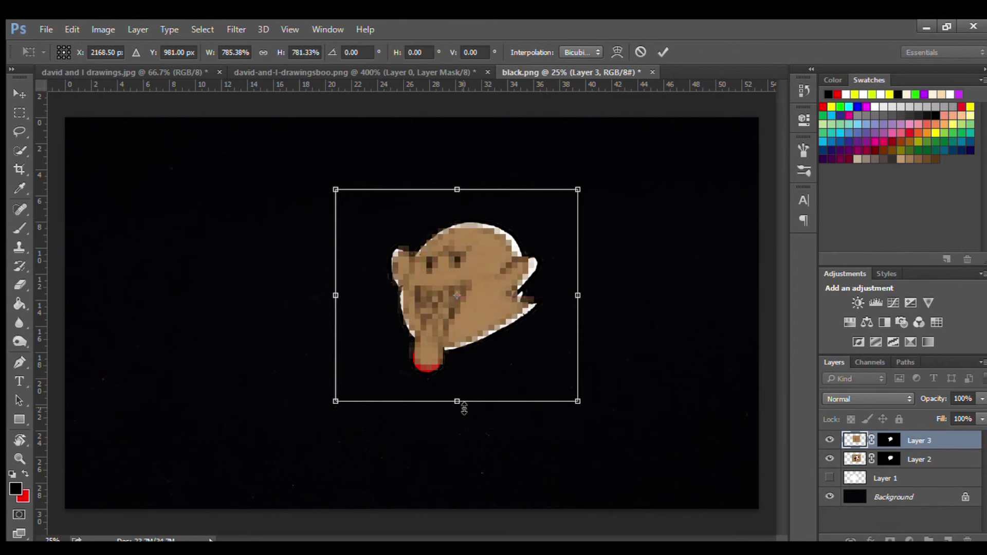
pyautogui.moveTo(457, 401); pyautogui.dragTo(457, 402)
pyautogui.press('Return')
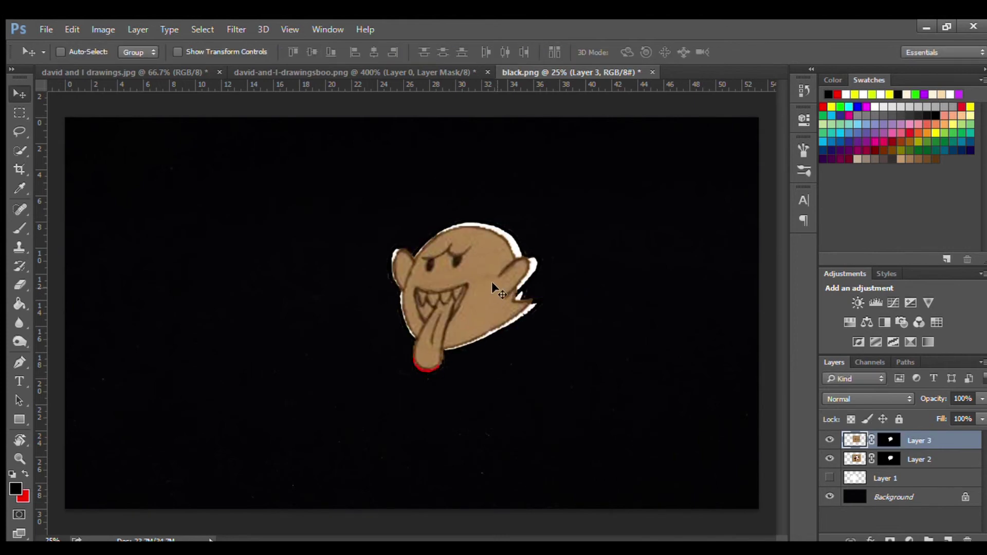
pyautogui.moveTo(492, 281)
pyautogui.mouseDown()
pyautogui.moveTo(319, 292)
pyautogui.moveTo(333, 297)
pyautogui.mouseUp()
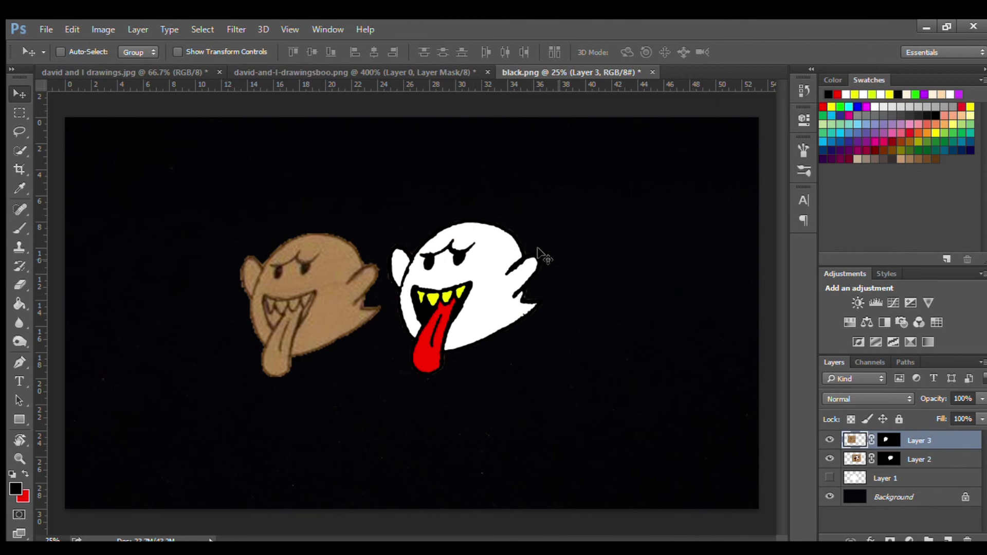
pyautogui.click(178, 67)
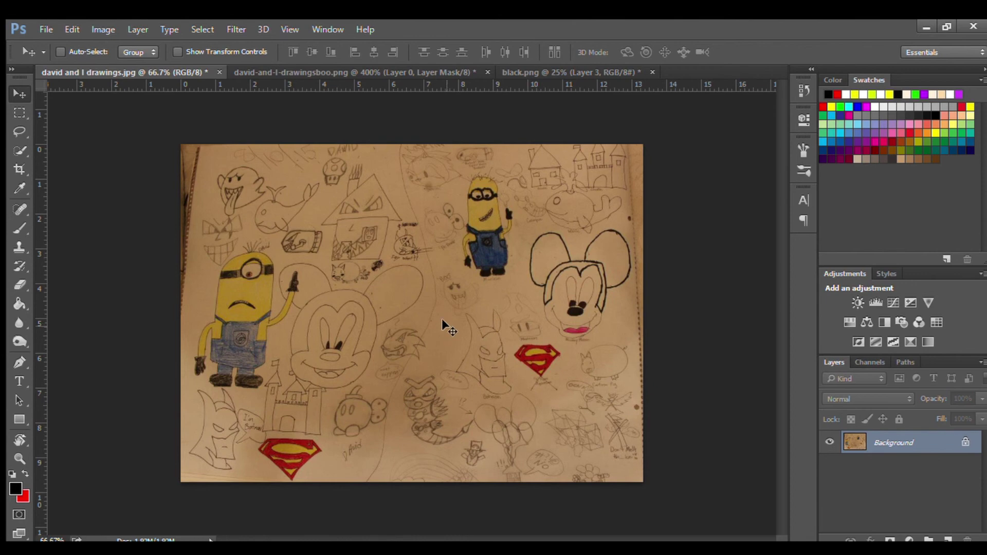
pyautogui.click(338, 70)
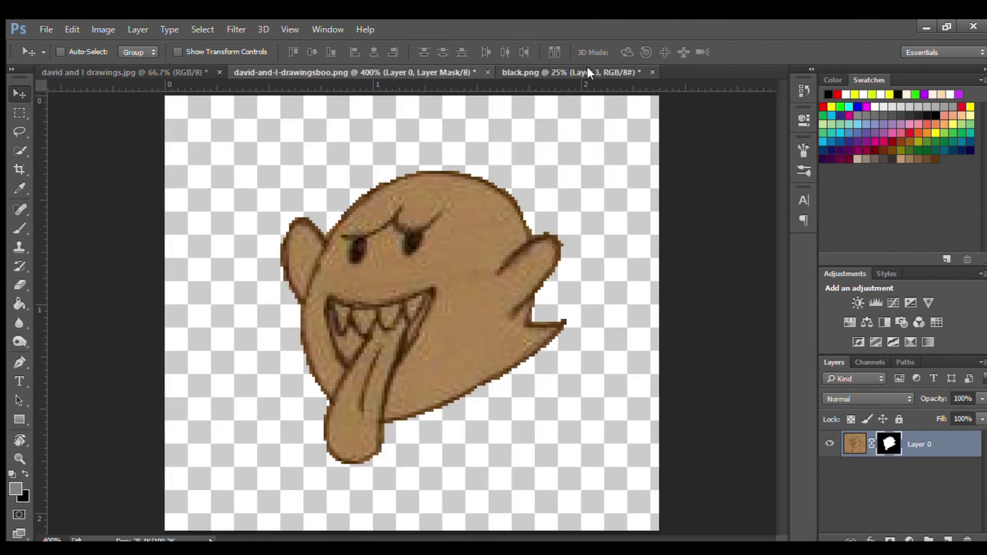
pyautogui.click(587, 68)
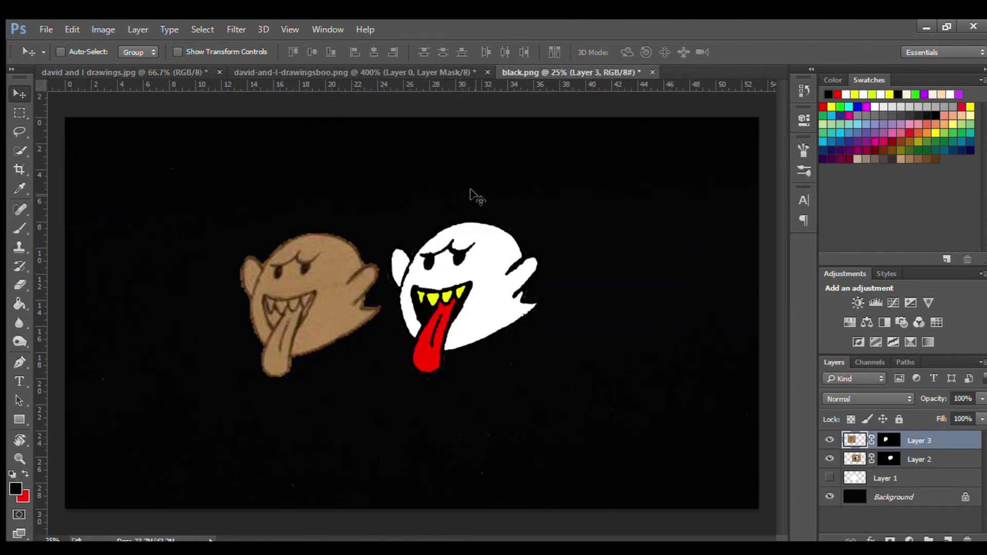